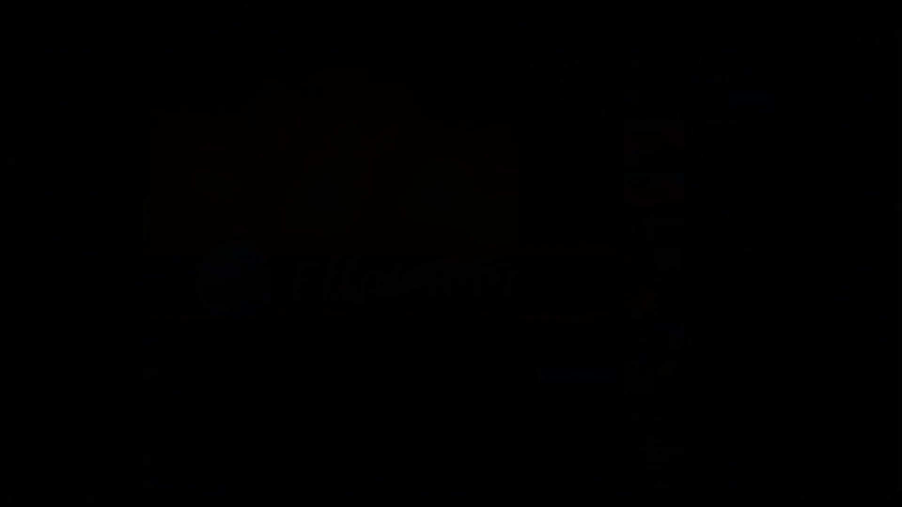
# Step: Make the 'Effekseer 1.5 -- Amazing Free Particle Effect Tool' video fill the screen
pyautogui.press('F11')
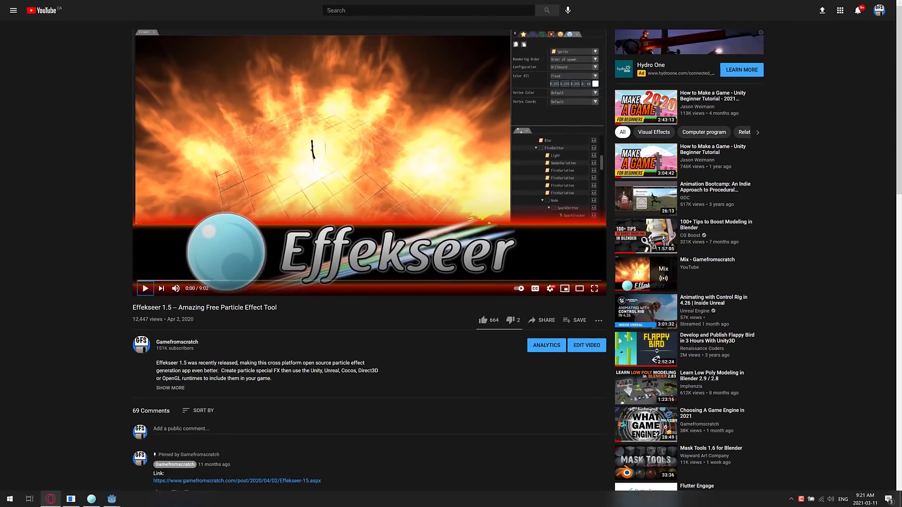
# Step: Play the boss_death light-beam burst in Effekseer, orbiting to a low angle and recentring the view
pyautogui.hotkey('alt', 'Tab')
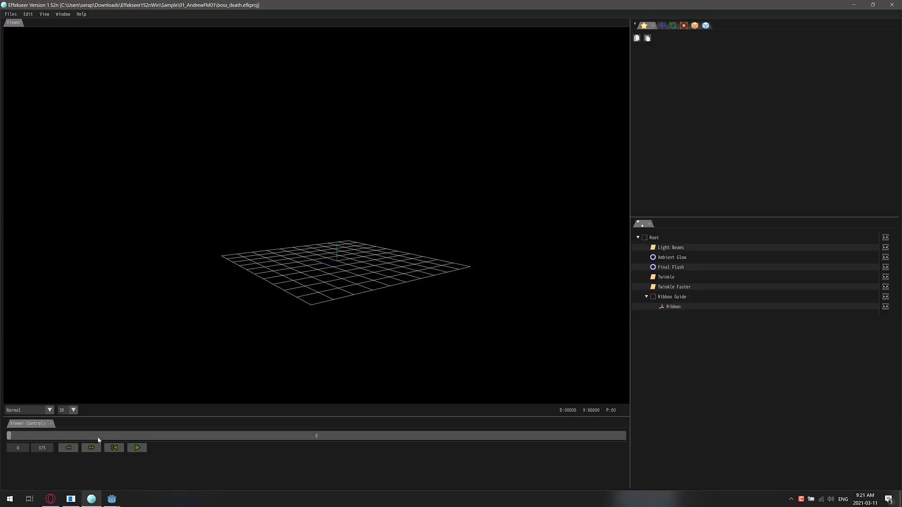
pyautogui.click(136, 449)
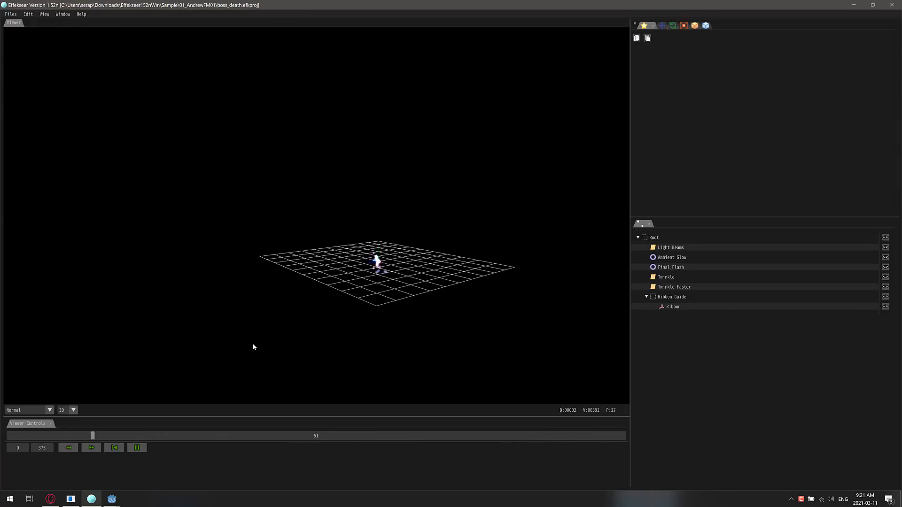
pyautogui.moveTo(253, 347); pyautogui.dragTo(224, 338, button='right')
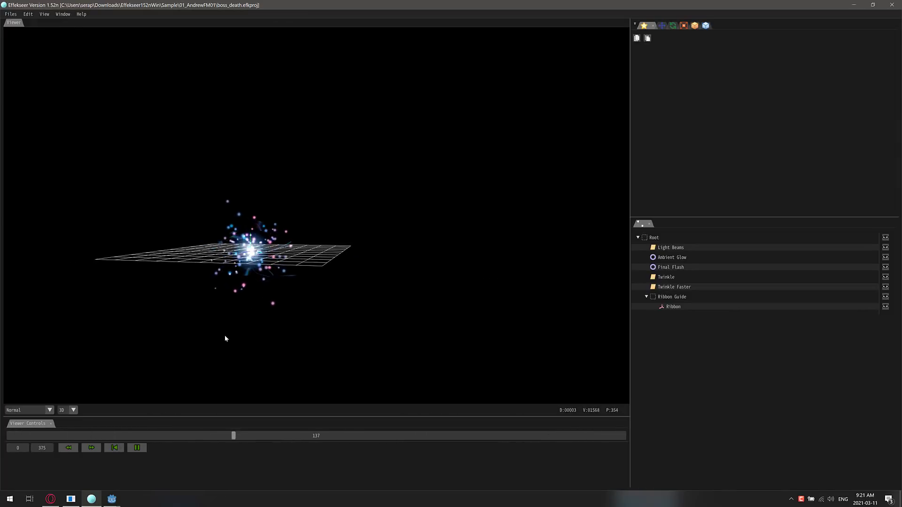
pyautogui.moveTo(225, 338); pyautogui.dragTo(373, 244, button='middle')
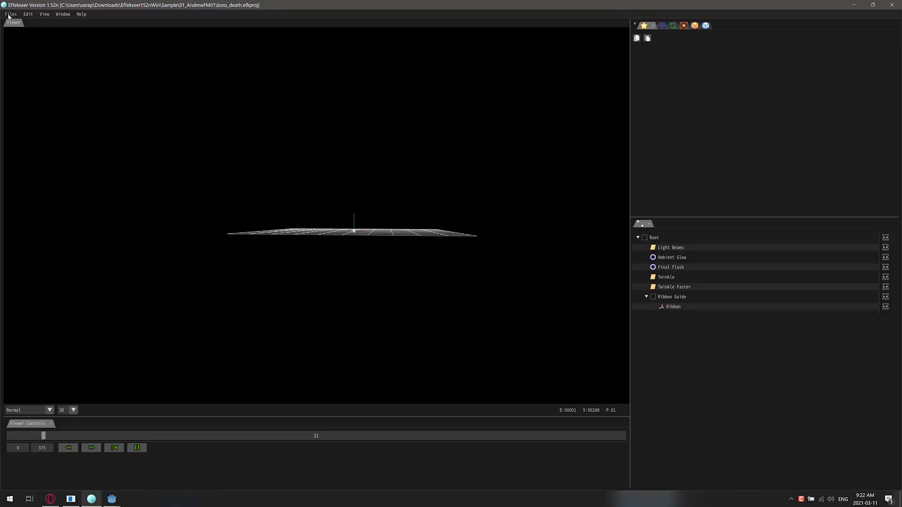
# Step: Open the SonicBoom.efkproj sample from recent files, play it and zoom in closer
pyautogui.click(9, 14)
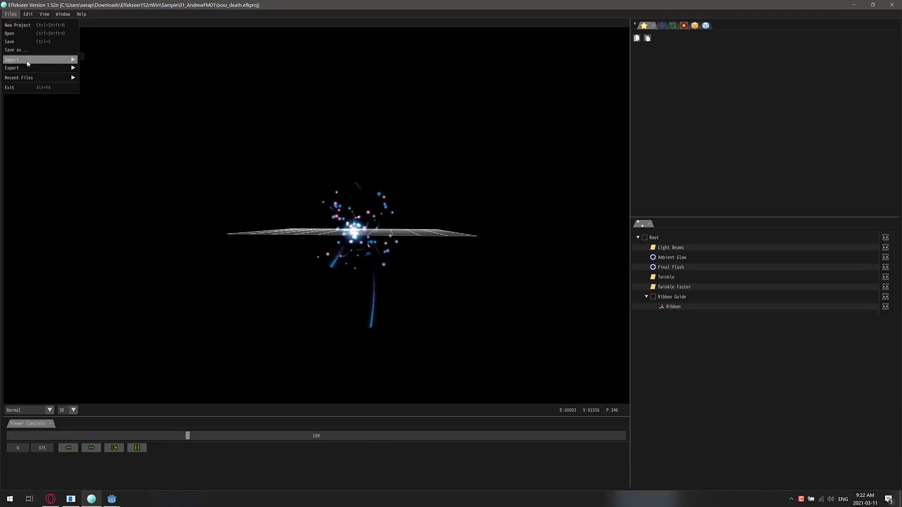
pyautogui.moveTo(38, 78)
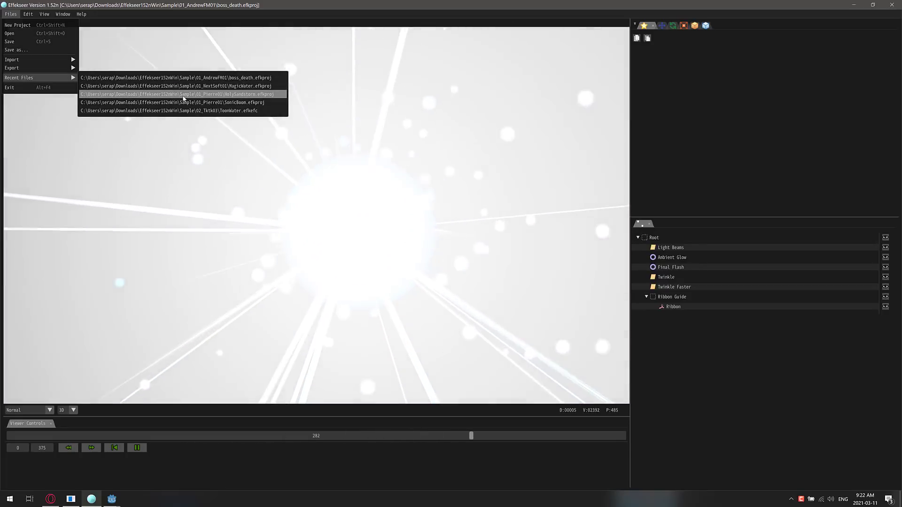
pyautogui.click(183, 103)
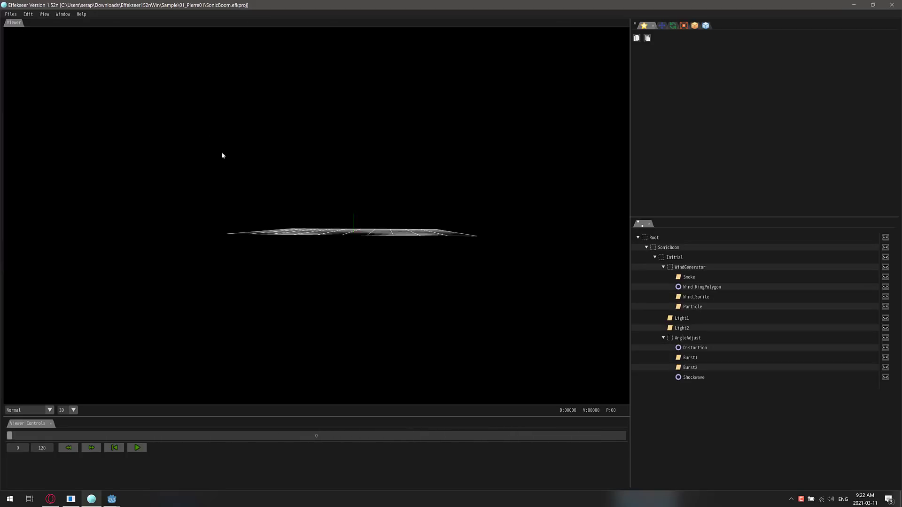
pyautogui.click(144, 447)
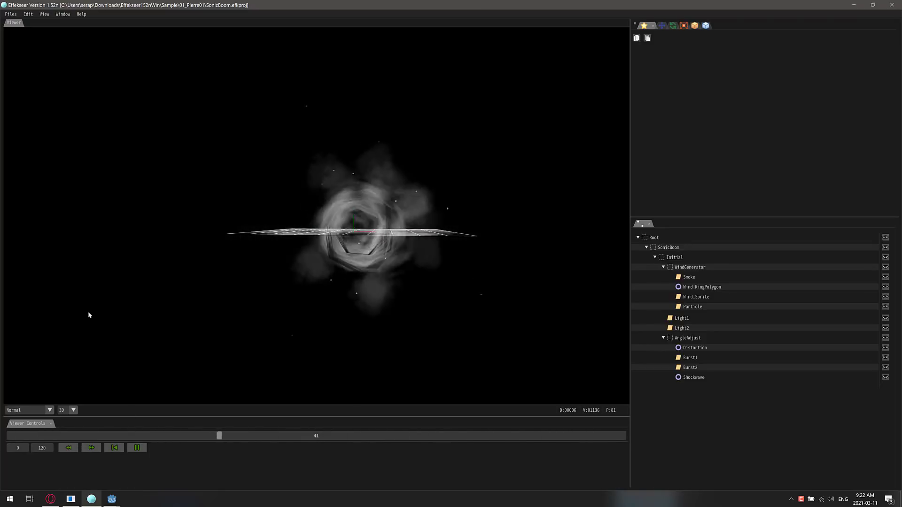
pyautogui.moveTo(424, 310); pyautogui.dragTo(364, 275, button='right')
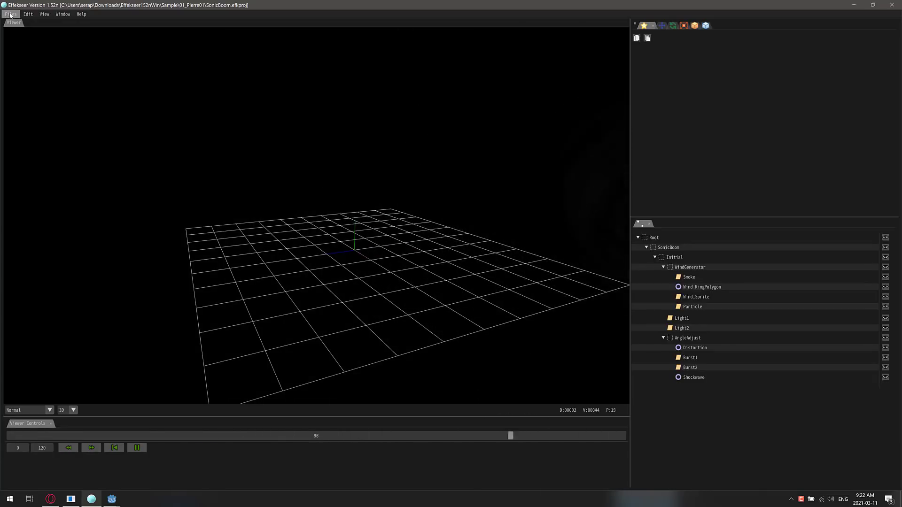
# Step: Load the MagicWater.efkproj sample from recent files and play its water-orb effect
pyautogui.click(11, 14)
pyautogui.moveTo(34, 79)
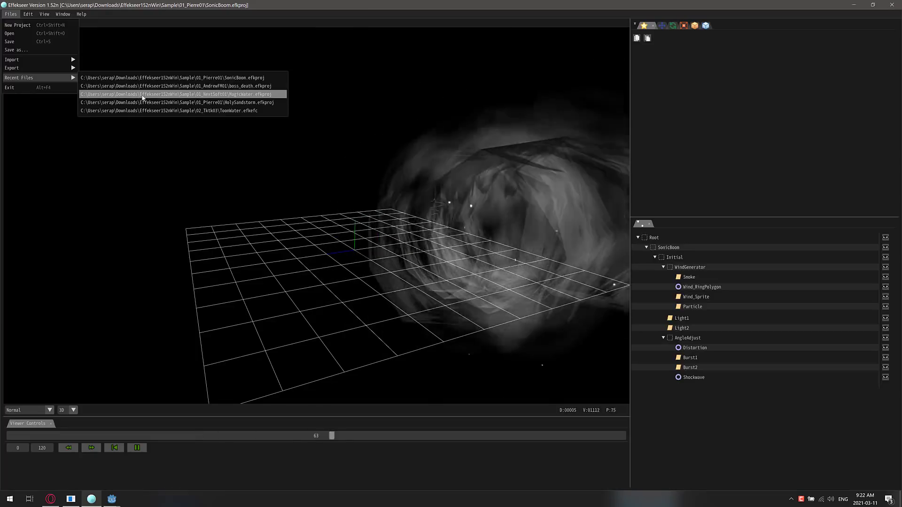
pyautogui.click(147, 94)
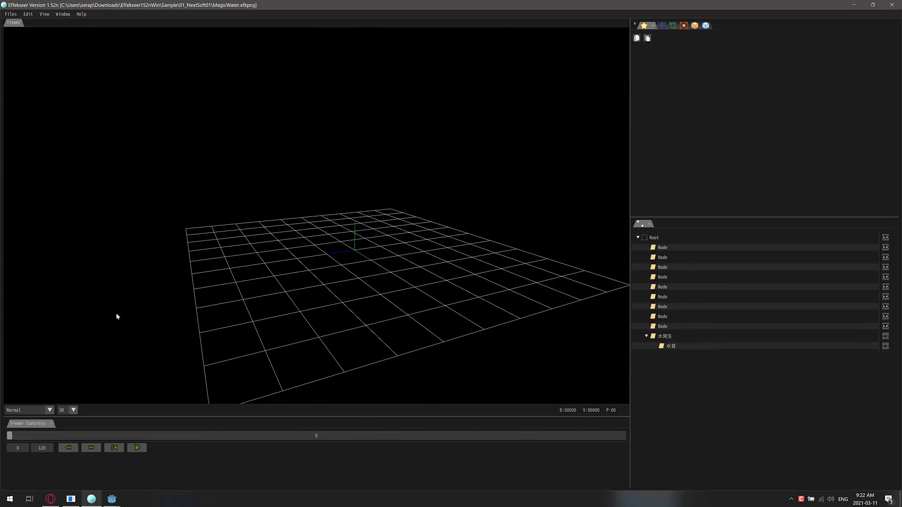
pyautogui.click(142, 448)
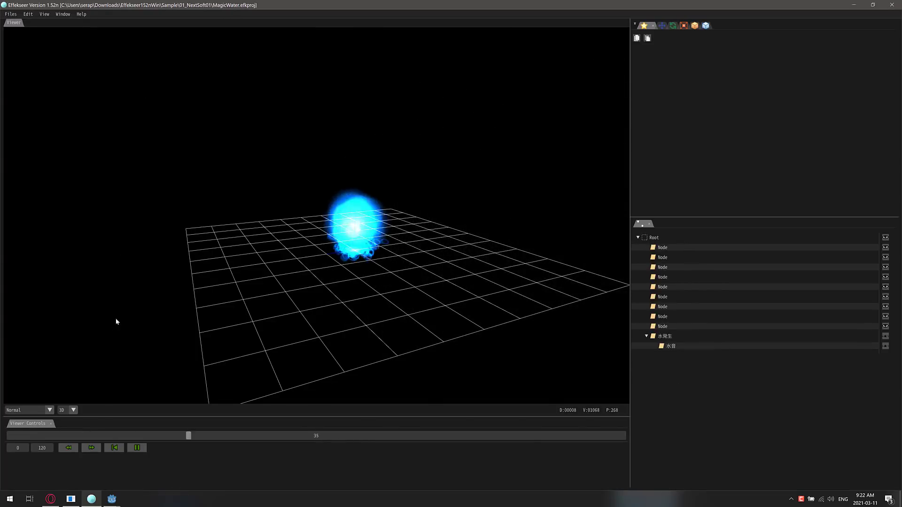
pyautogui.click(10, 14)
# Step: Open the ToonWater.efkefc sample from recent files and play its water-column effect
pyautogui.moveTo(38, 78)
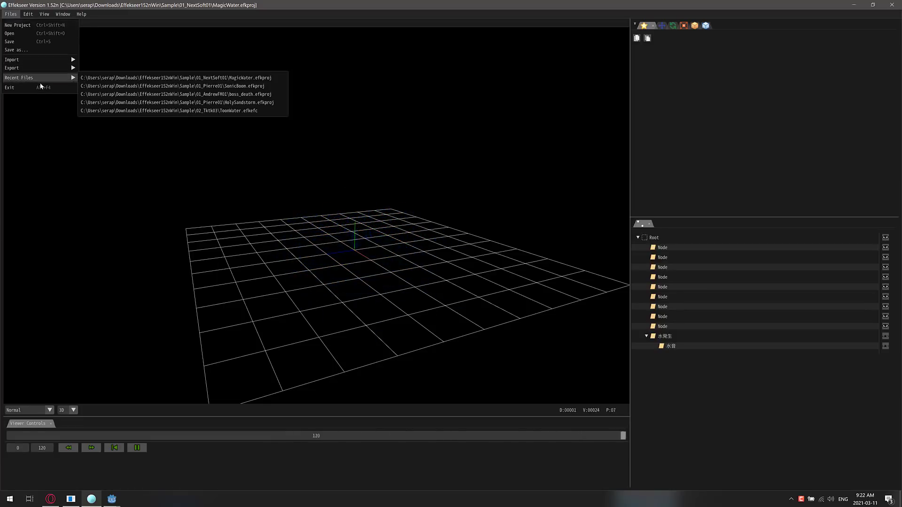
pyautogui.click(198, 111)
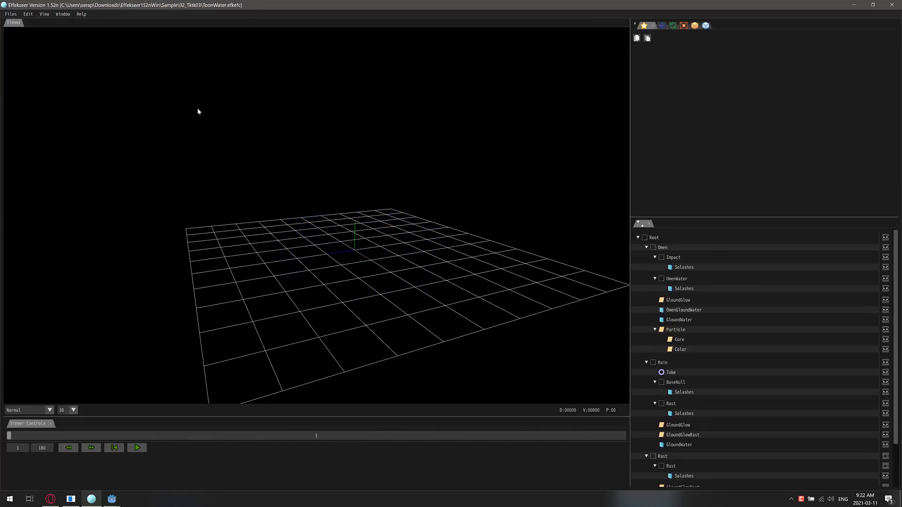
pyautogui.click(136, 447)
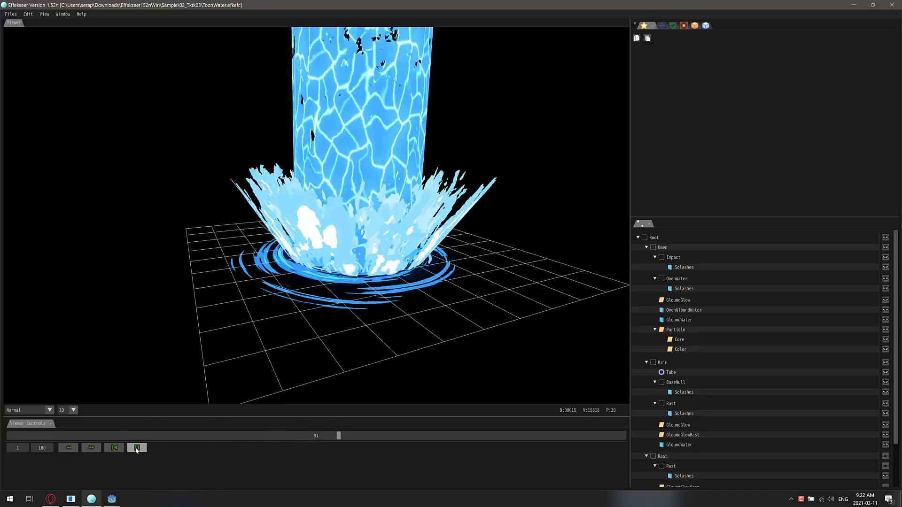
pyautogui.scroll(-3, 352, 278)
pyautogui.scroll(-2, 351, 280)
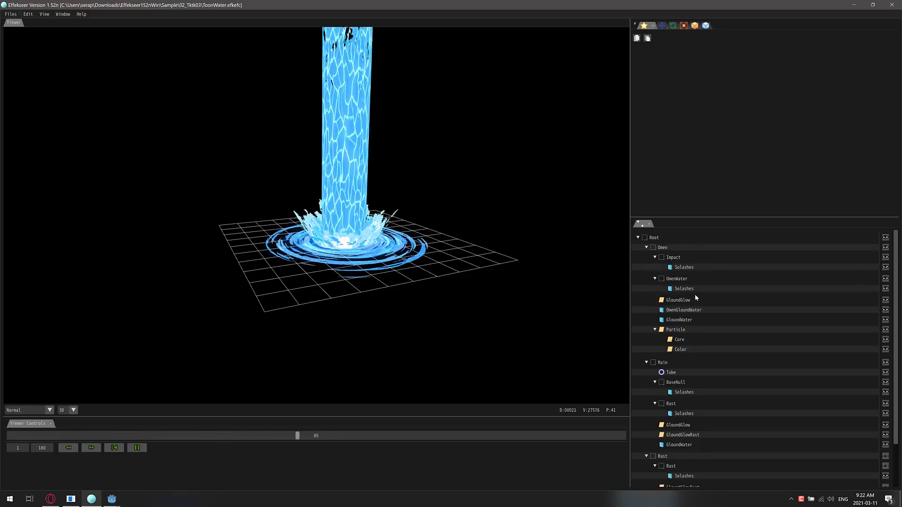
pyautogui.scroll(-2, 695, 300)
pyautogui.scroll(2, 702, 379)
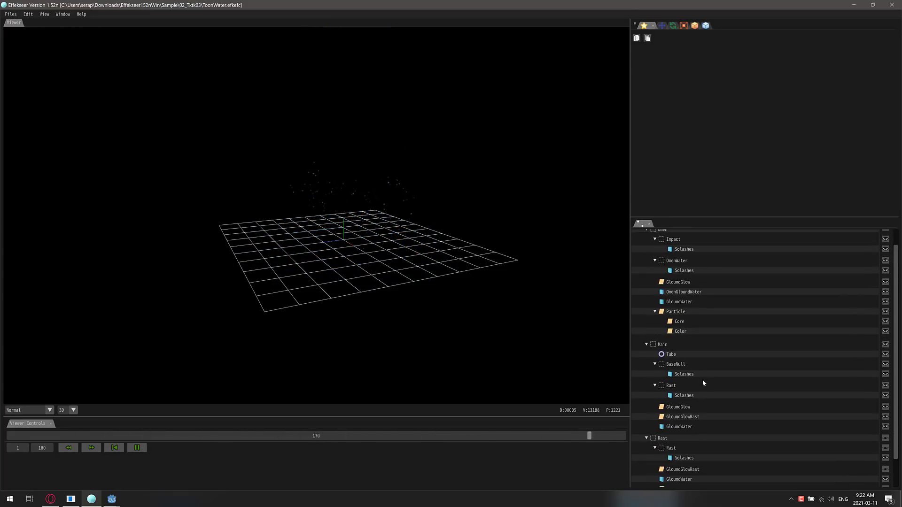
# Step: Inspect the Solashes, OmenGloundWater, Particle and Color node settings, then return to Godot
pyautogui.click(691, 268)
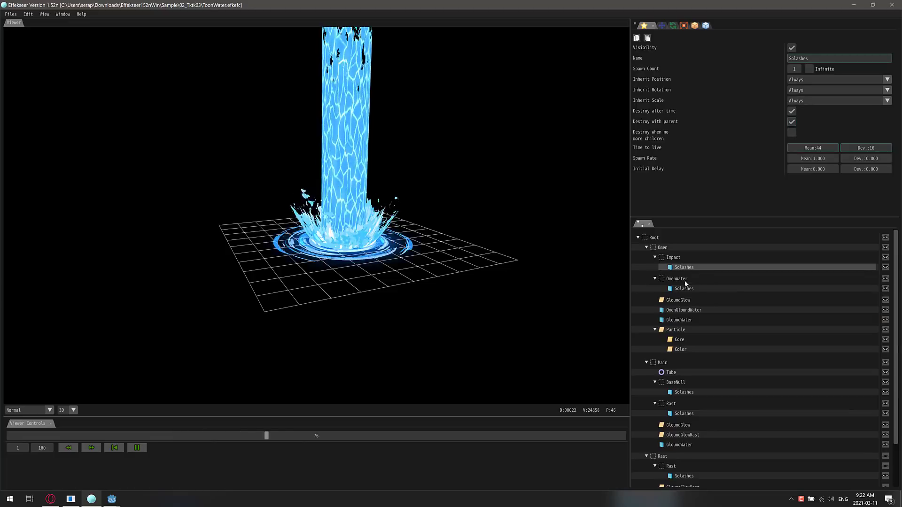
pyautogui.click(689, 289)
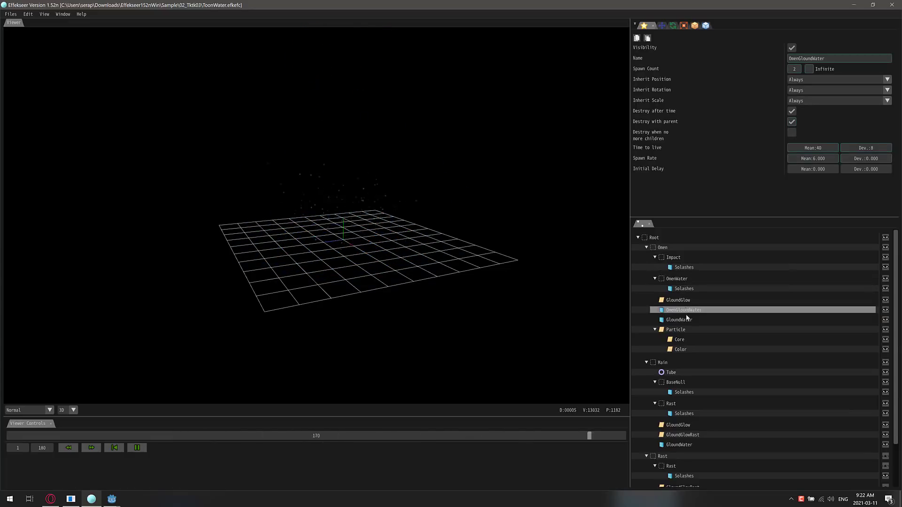
pyautogui.click(682, 331)
pyautogui.click(681, 349)
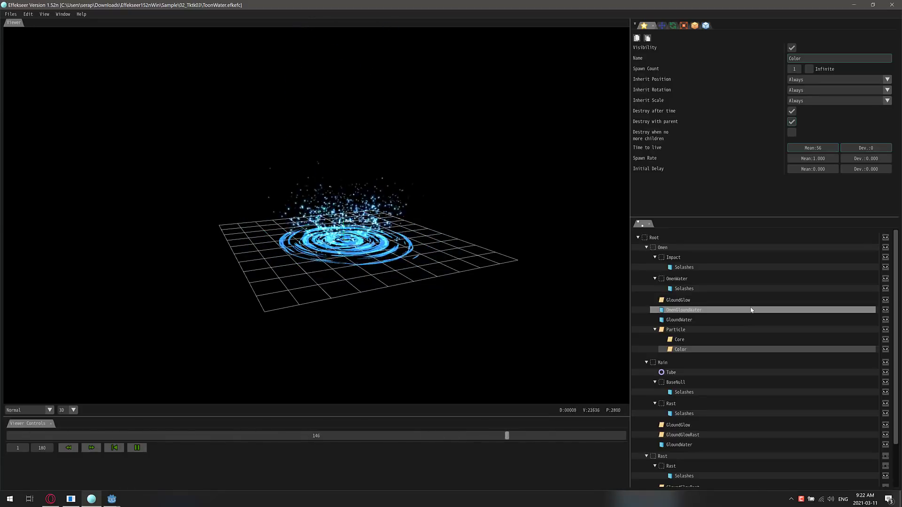
pyautogui.hotkey('alt', 'Tab')
pyautogui.hotkey('alt', 'Tab')
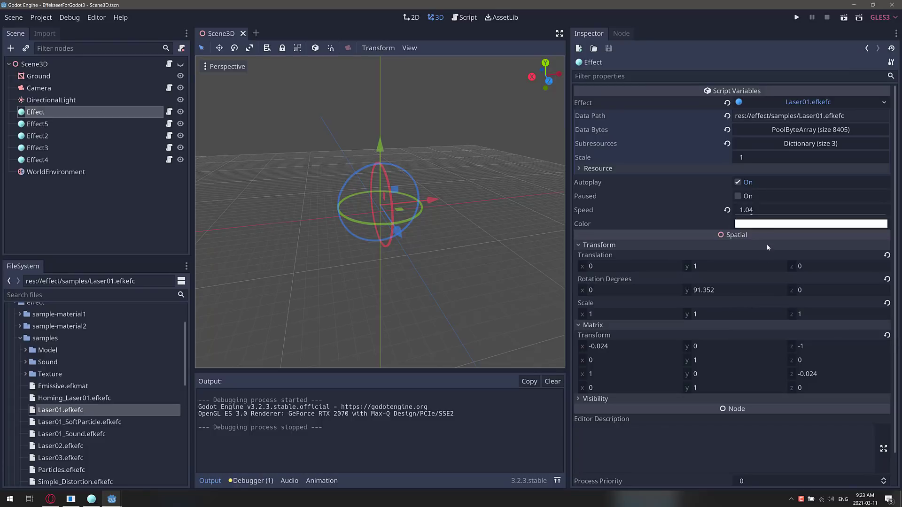
# Step: Widen the 3D viewport and verify the Effekseer for Godot 1.60.beta1 plugin is enabled
pyautogui.moveTo(568, 224); pyautogui.dragTo(665, 224)
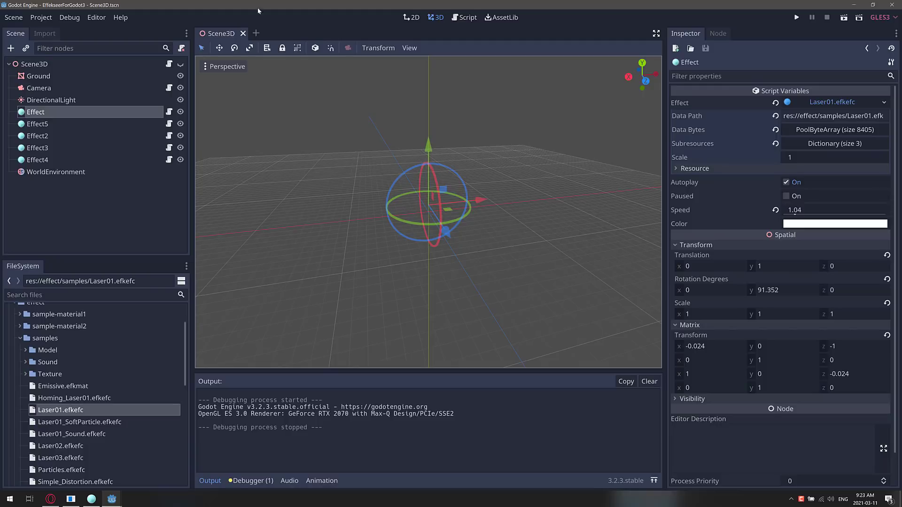
pyautogui.click(41, 17)
pyautogui.click(99, 30)
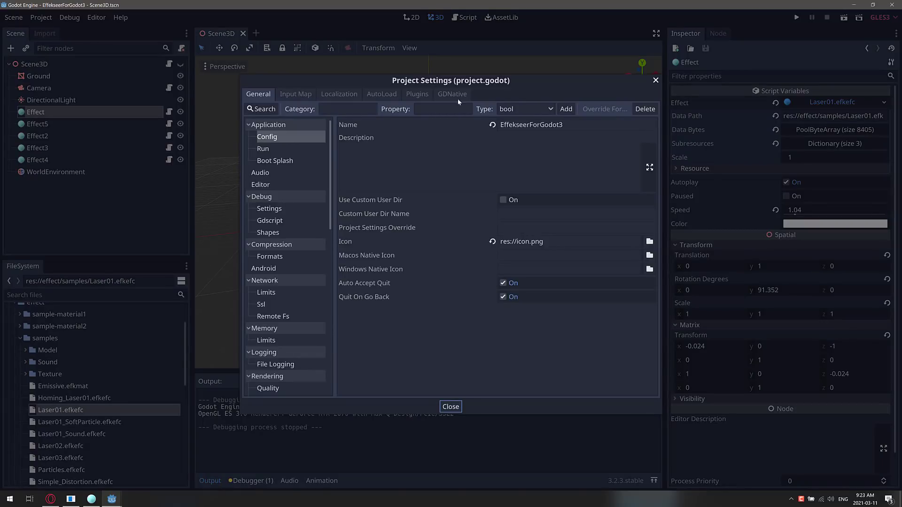
pyautogui.click(418, 93)
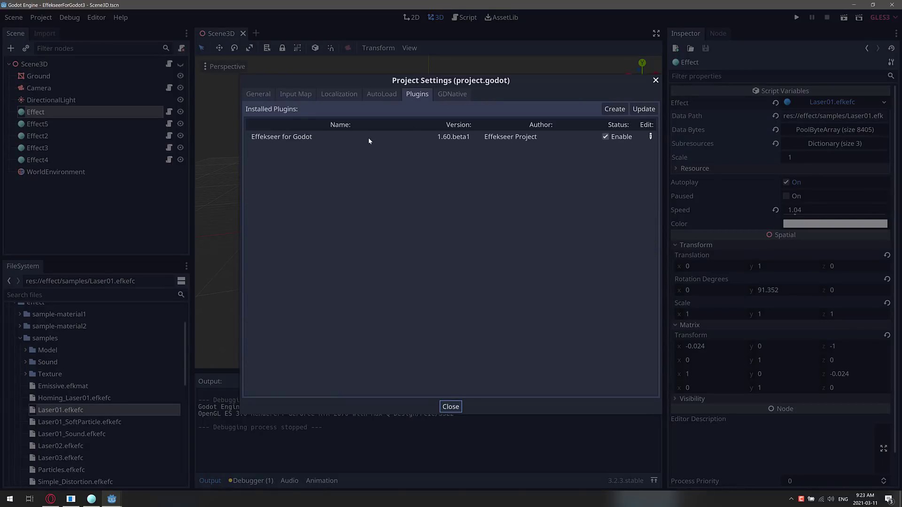
pyautogui.click(656, 81)
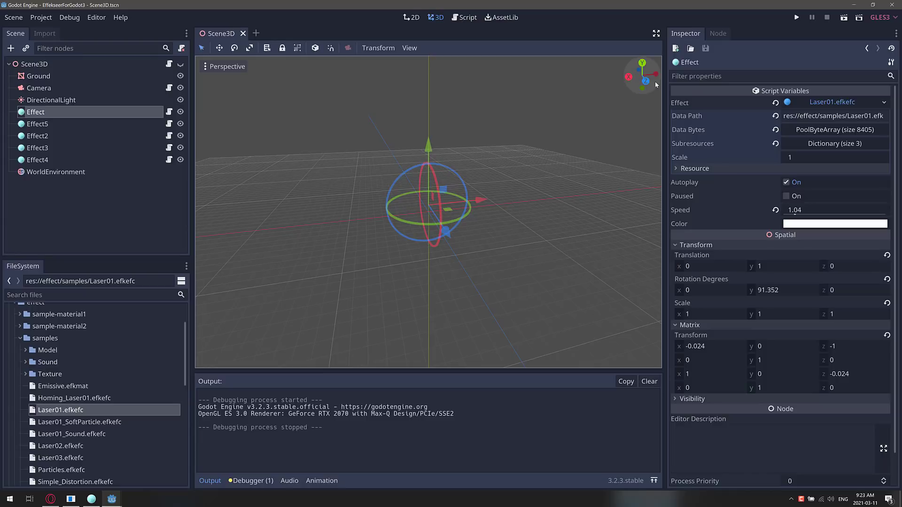
pyautogui.click(13, 49)
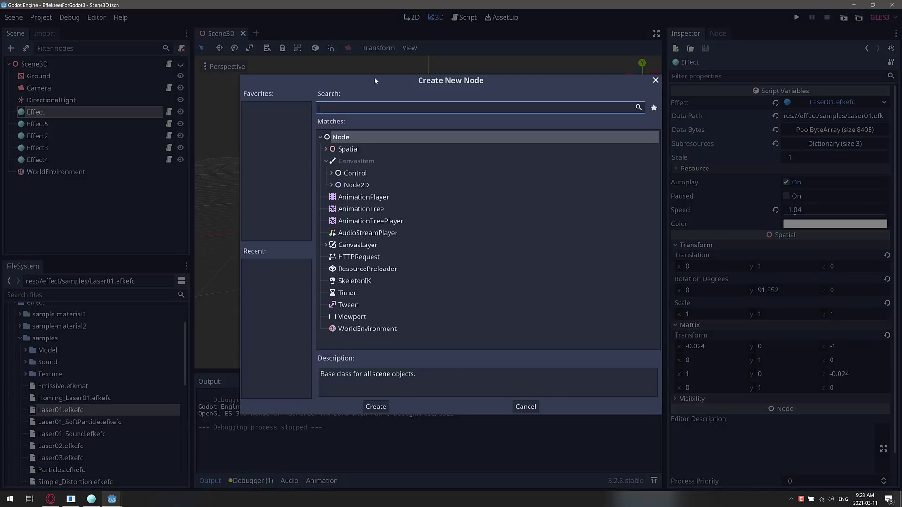
pyautogui.write('eff')
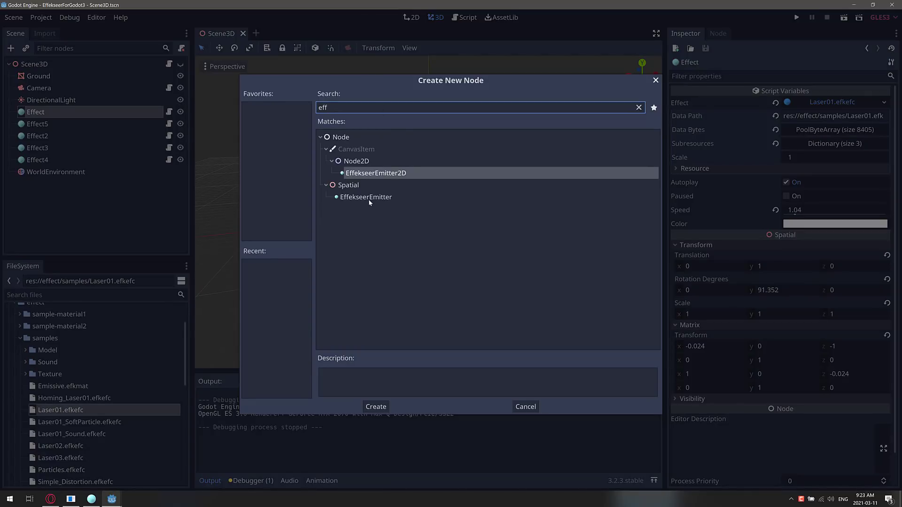
pyautogui.click(657, 80)
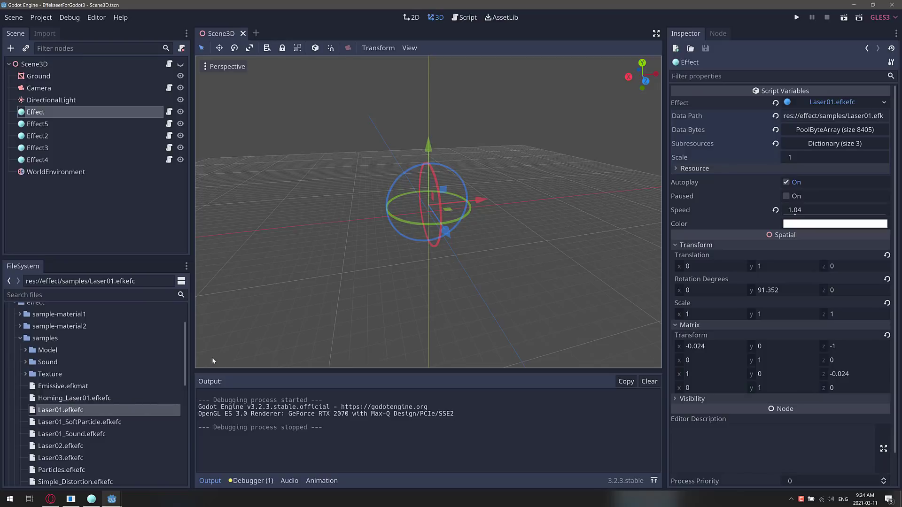
# Step: Preview the laser scene, then drag Simple_Ring_Shape1.efkefc onto the Effect node's Effect property
pyautogui.click(844, 17)
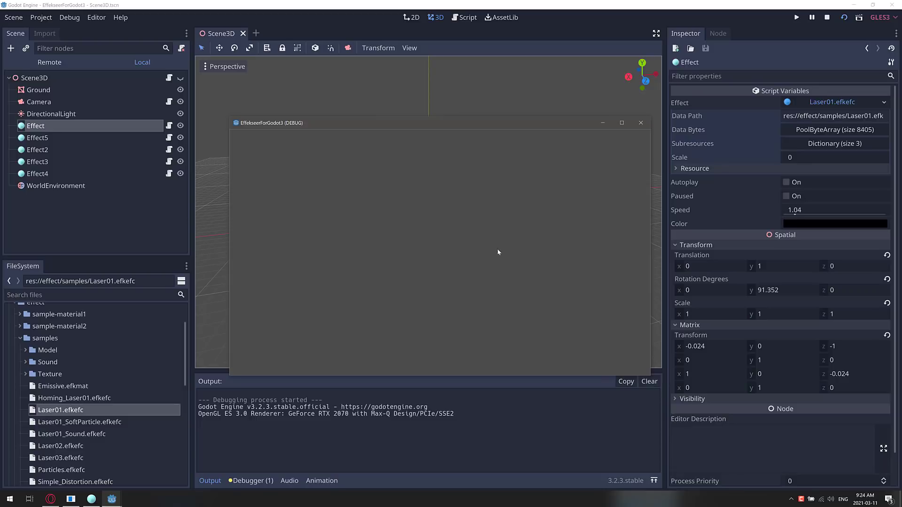
pyautogui.click(640, 123)
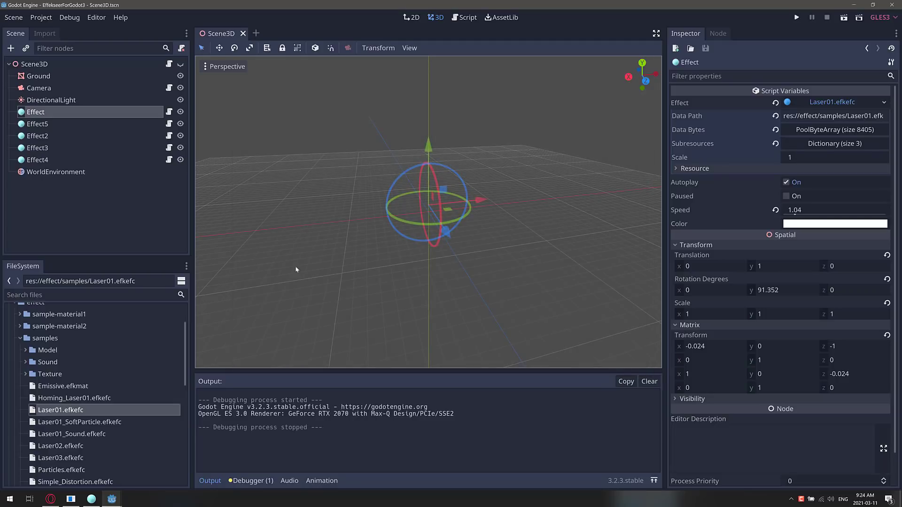
pyautogui.scroll(-3, 75, 403)
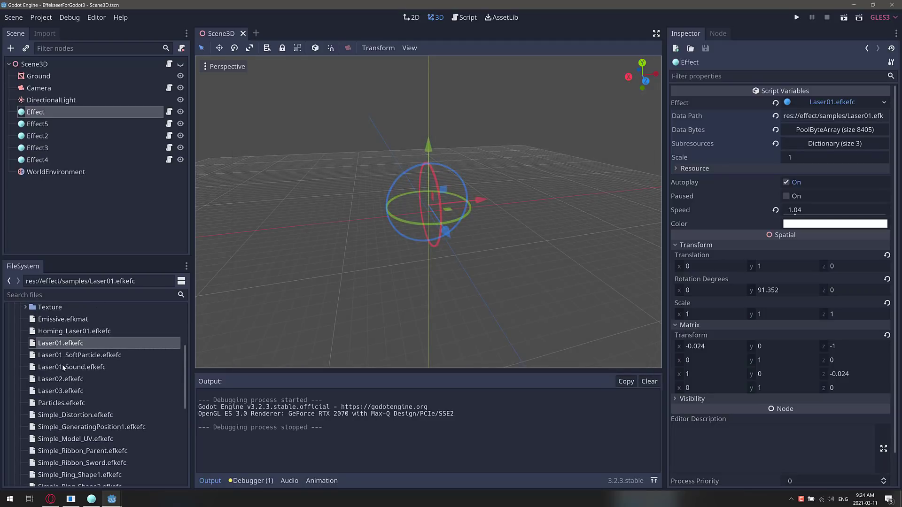
pyautogui.scroll(-2, 71, 375)
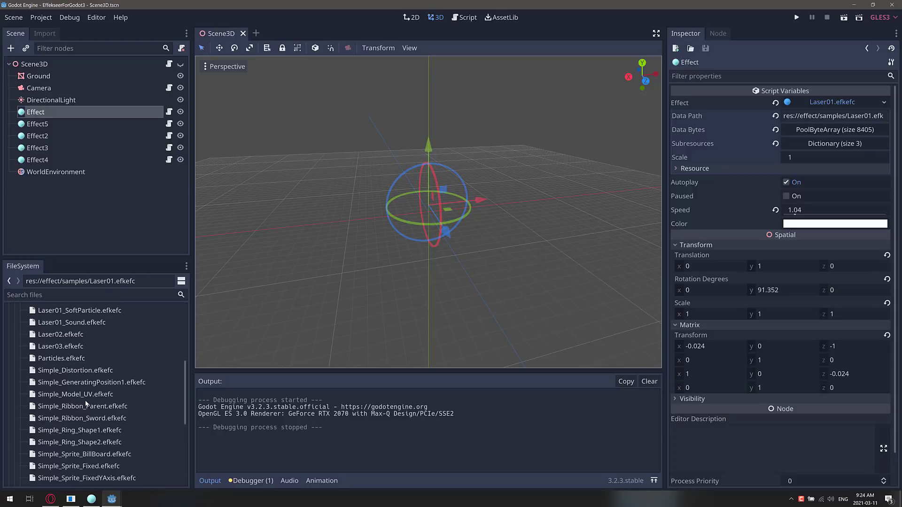
pyautogui.scroll(-1, 86, 404)
pyautogui.moveTo(68, 409); pyautogui.dragTo(829, 103)
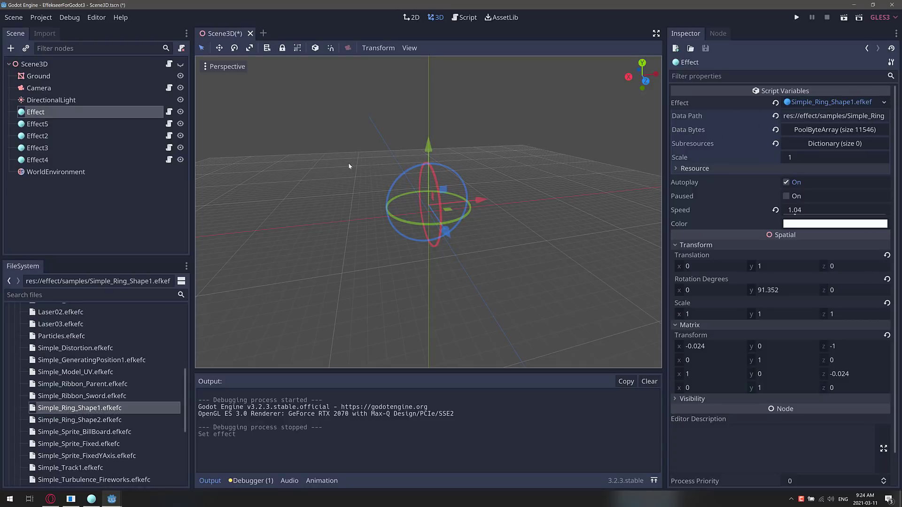
# Step: Run the scene to watch the white ring effect, then stop it
pyautogui.click(843, 17)
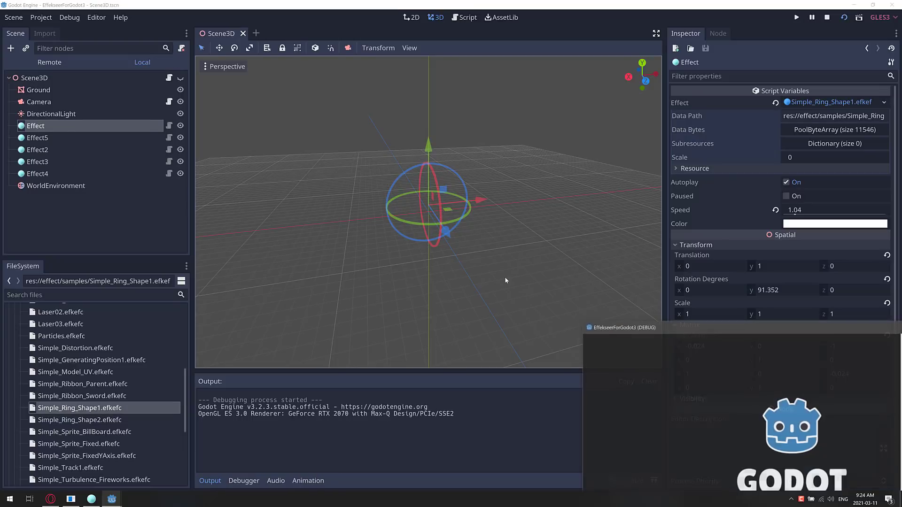
pyautogui.moveTo(743, 335); pyautogui.dragTo(378, 192)
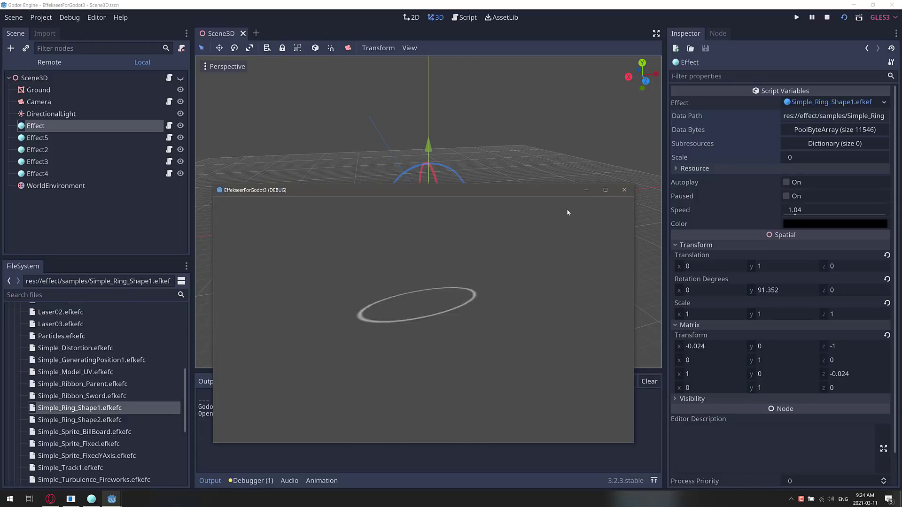
pyautogui.click(624, 191)
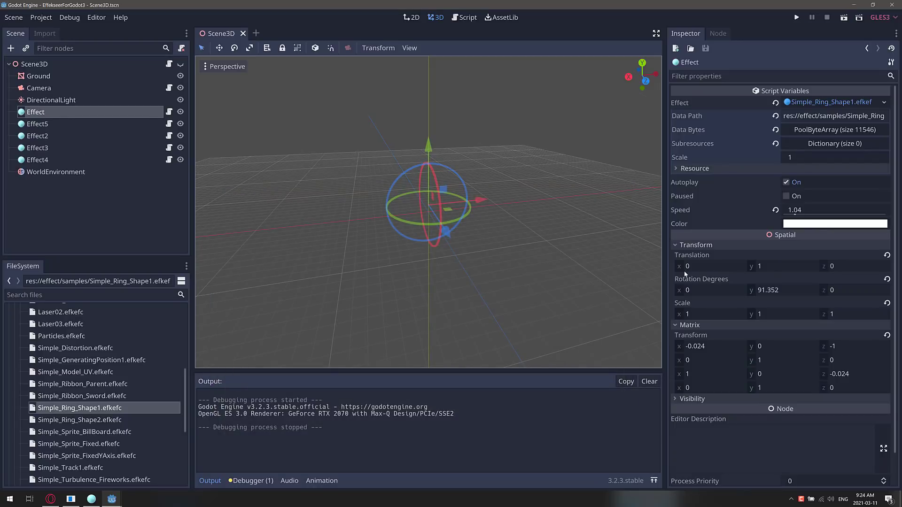
# Step: Set the Effect node's Color to red (208, 9, 9)
pyautogui.click(822, 225)
pyautogui.moveTo(768, 86); pyautogui.dragTo(770, 73)
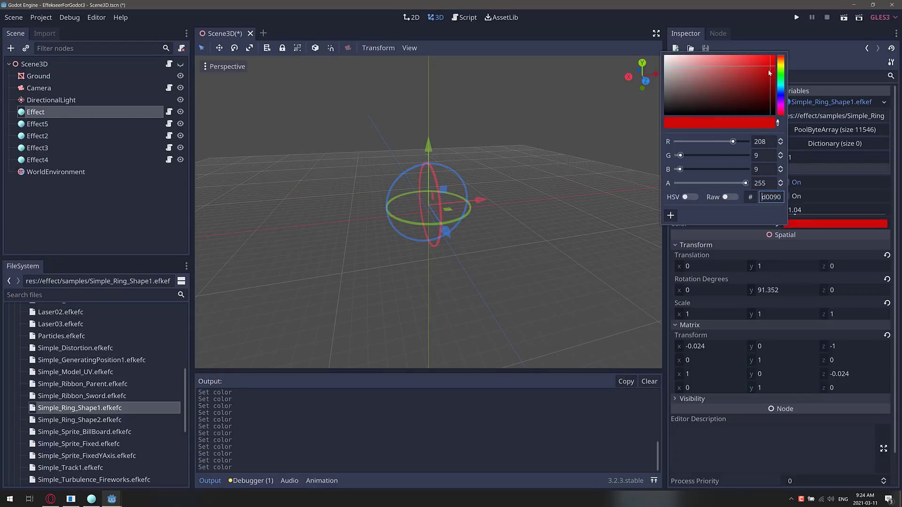
pyautogui.click(817, 237)
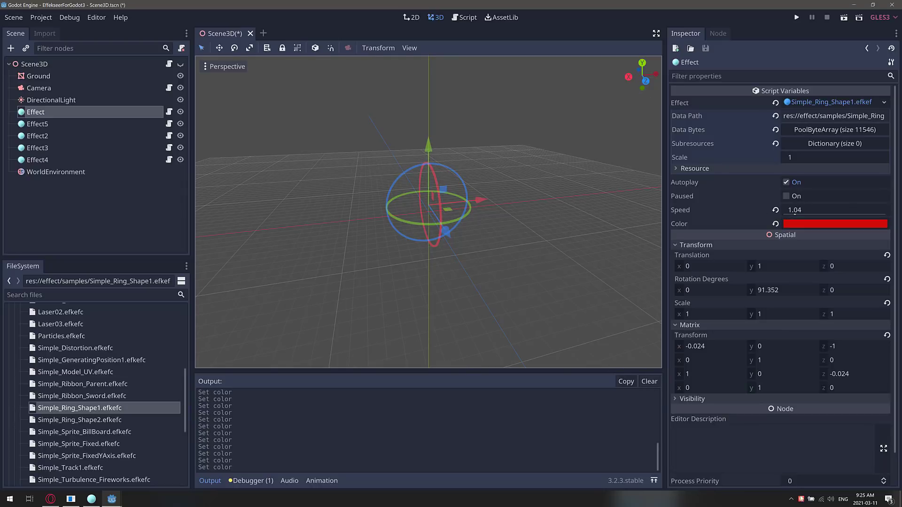
# Step: Run the scene to watch the ring glow red, then stop it
pyautogui.click(843, 18)
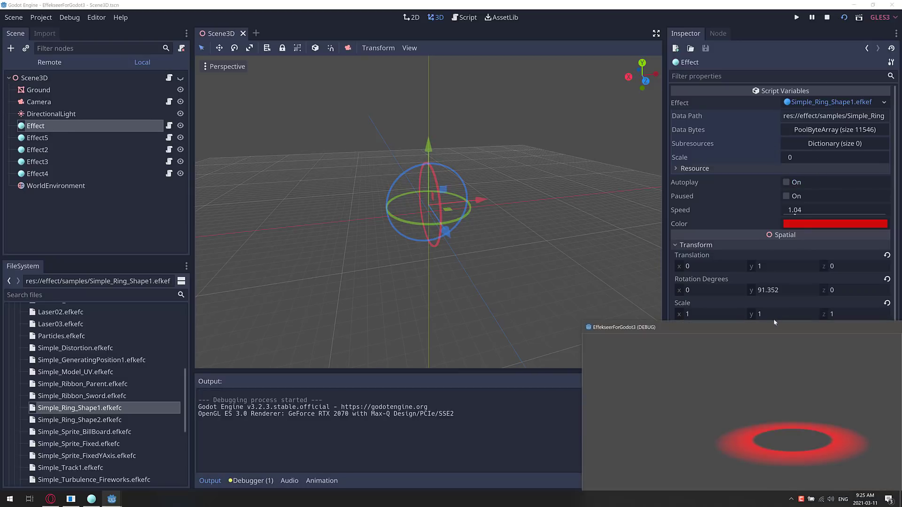
pyautogui.moveTo(774, 324); pyautogui.dragTo(374, 117)
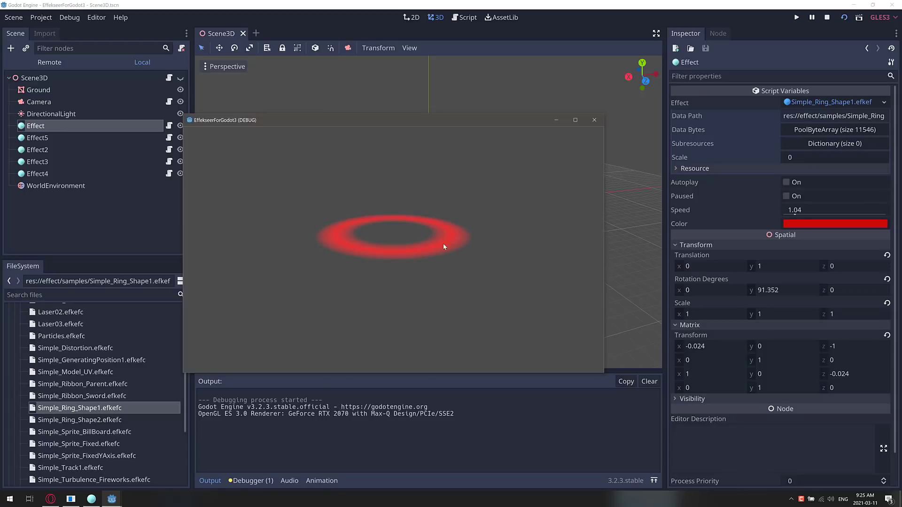
pyautogui.click(594, 120)
pyautogui.scroll(-4, 82, 408)
pyautogui.scroll(2, 82, 408)
# Step: Open Scene2D.tscn from the FileSystem dock and run it to see the red particles
pyautogui.scroll(-5, 81, 411)
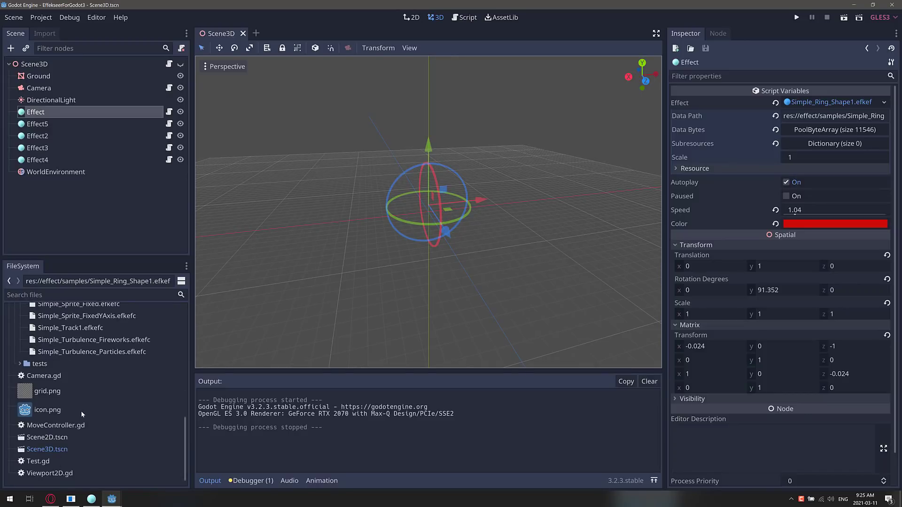
pyautogui.doubleClick(51, 437)
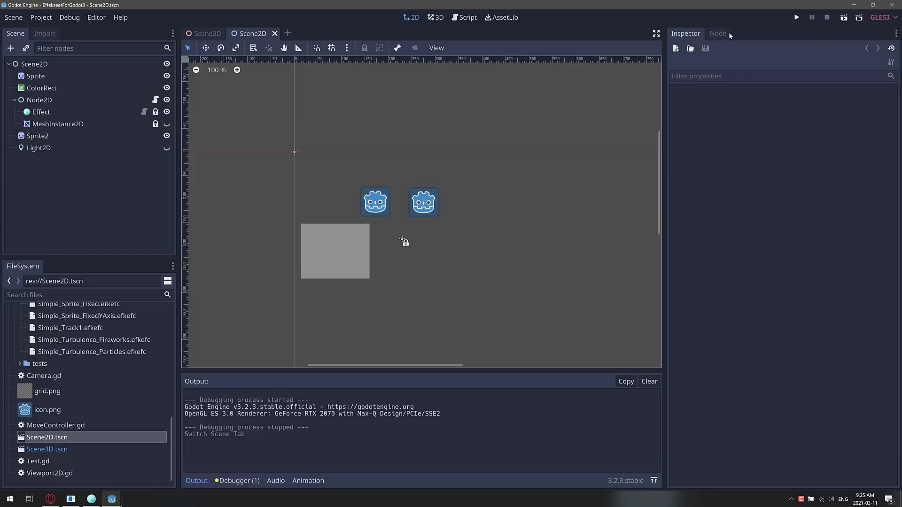
pyautogui.click(844, 18)
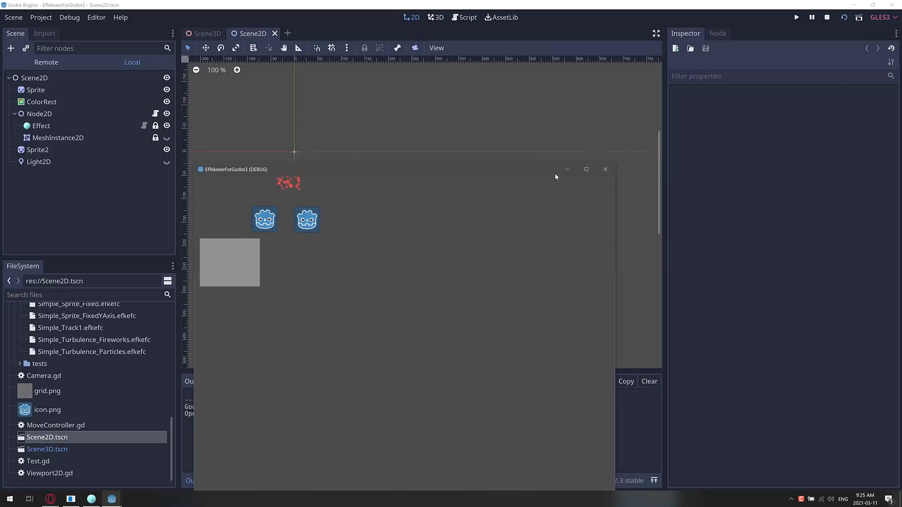
# Step: Change Scene2D's Effect node colour from red to dark blue and test-run it
pyautogui.click(605, 169)
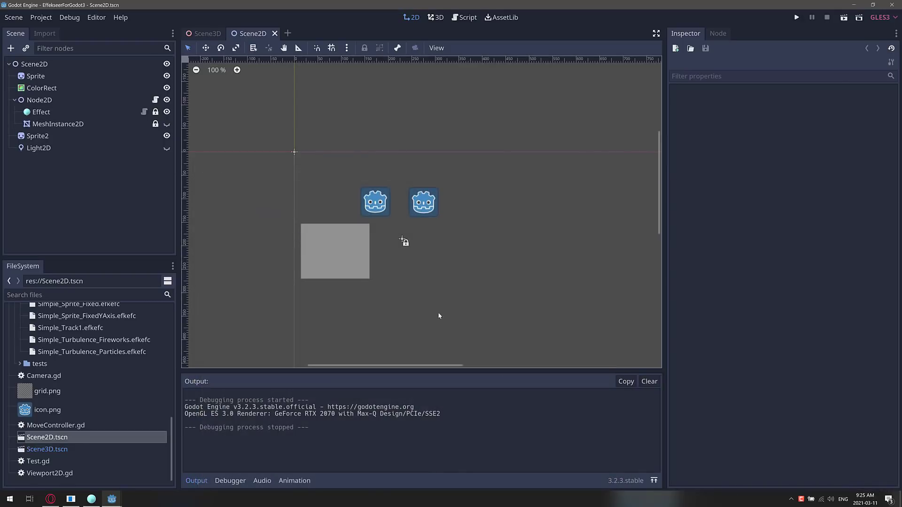
pyautogui.click(44, 114)
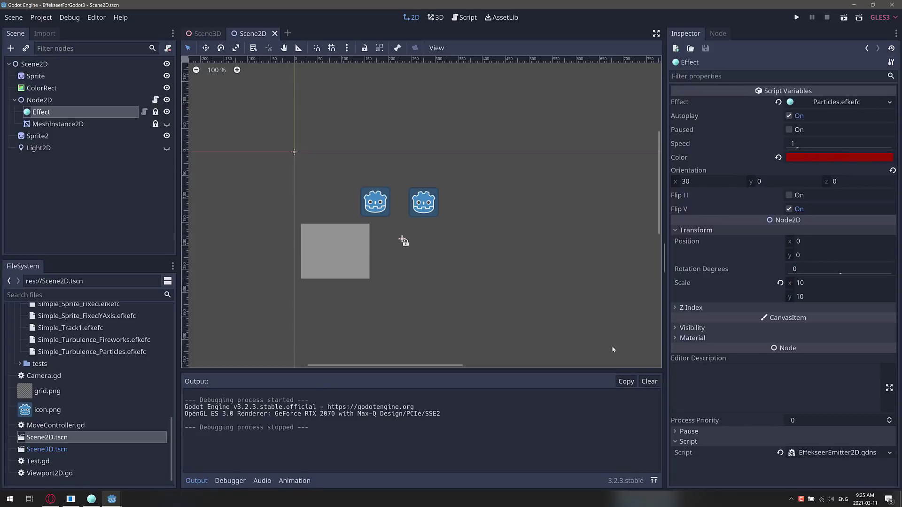
pyautogui.click(848, 158)
pyautogui.click(785, 54)
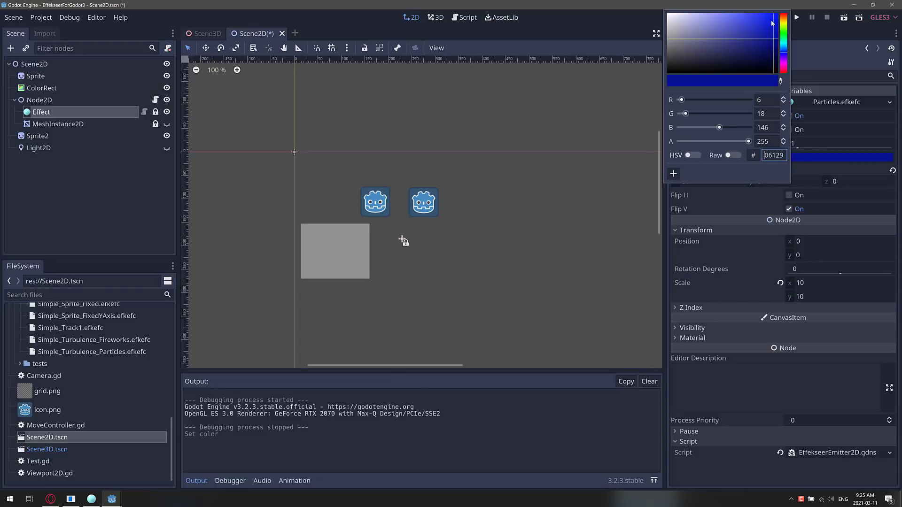
pyautogui.click(844, 19)
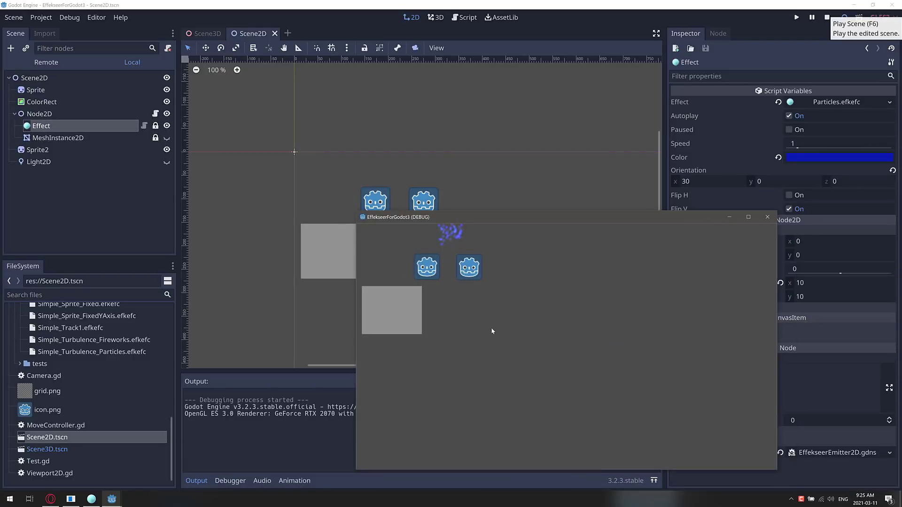
pyautogui.click(768, 216)
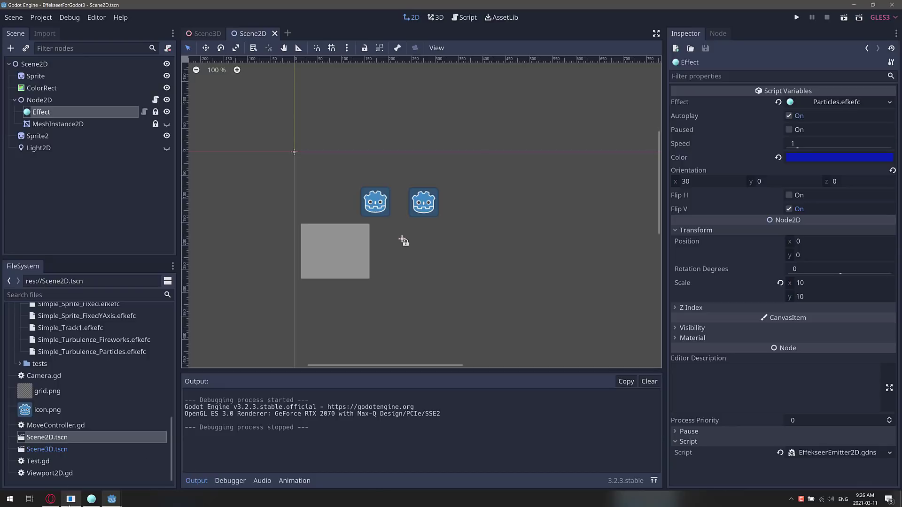
# Step: Switch Effekseer's viewer from 3D to 2D and zoom in on the water effect, then go to the browser
pyautogui.click(91, 499)
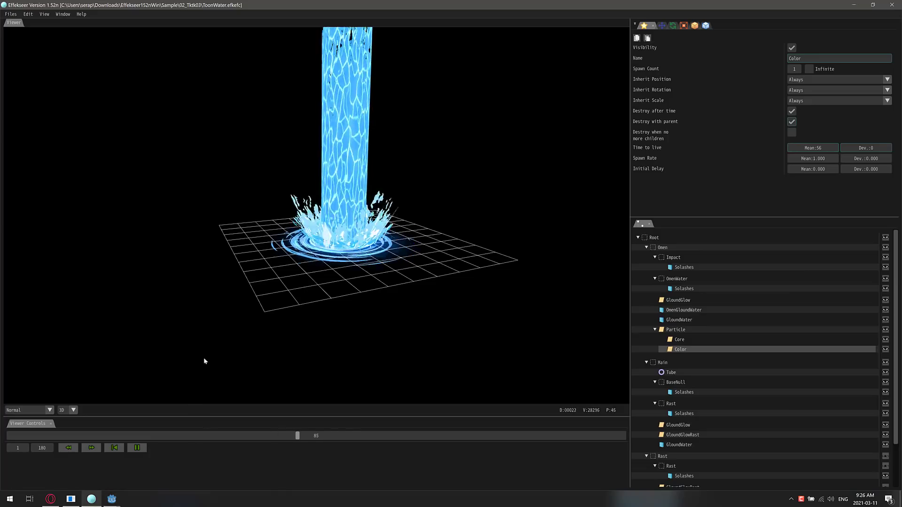
pyautogui.click(71, 411)
pyautogui.click(66, 431)
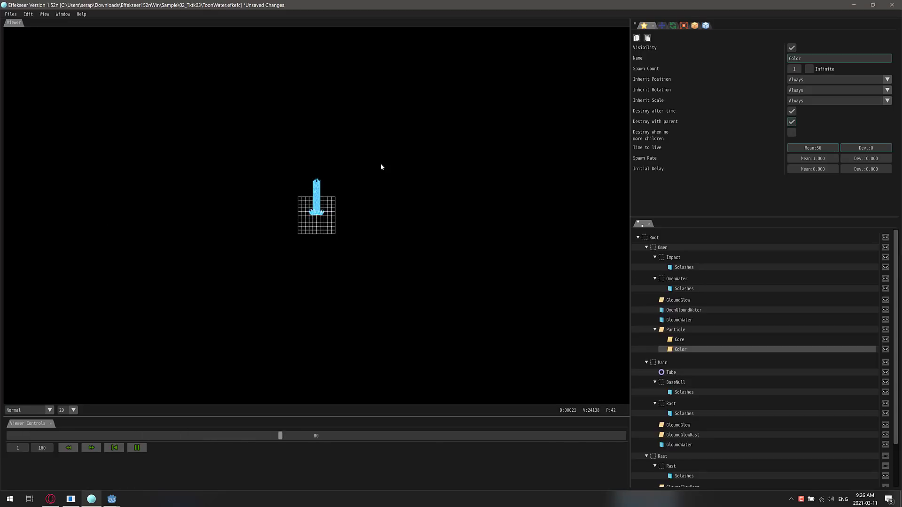
pyautogui.scroll(8, 377, 223)
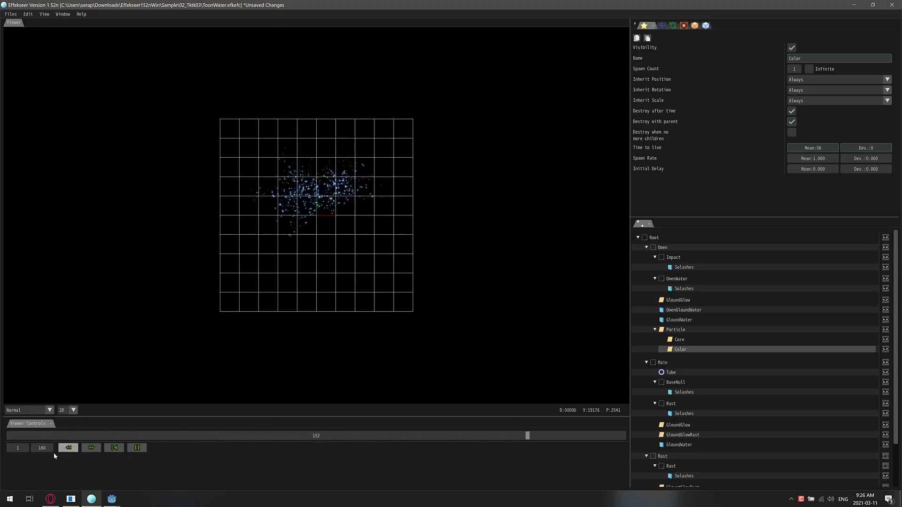
pyautogui.click(53, 498)
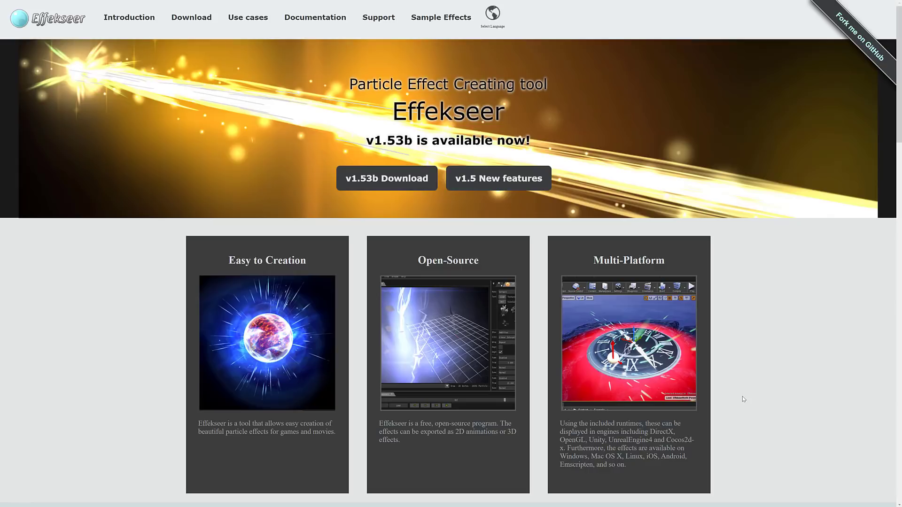
# Step: Toggle the browser out of and back into full screen, then go to the Effekseer Download page
pyautogui.press('F11')
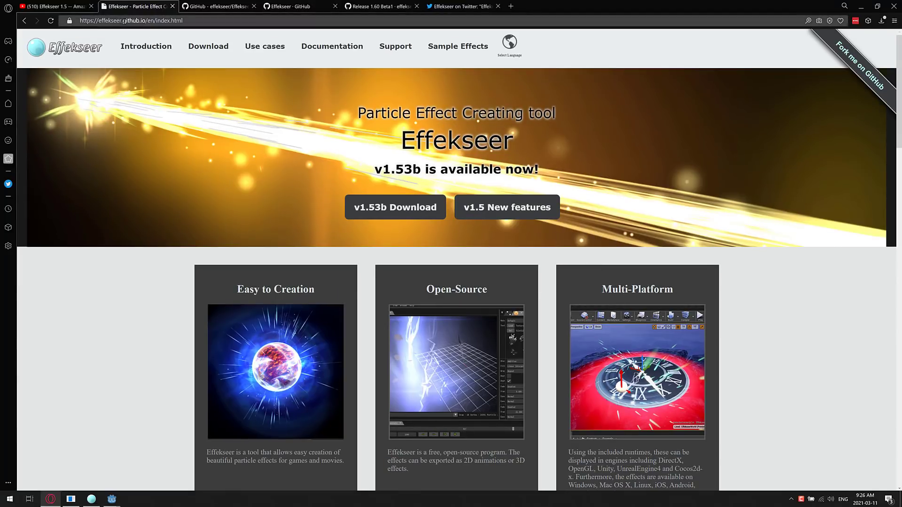
pyautogui.press('F11')
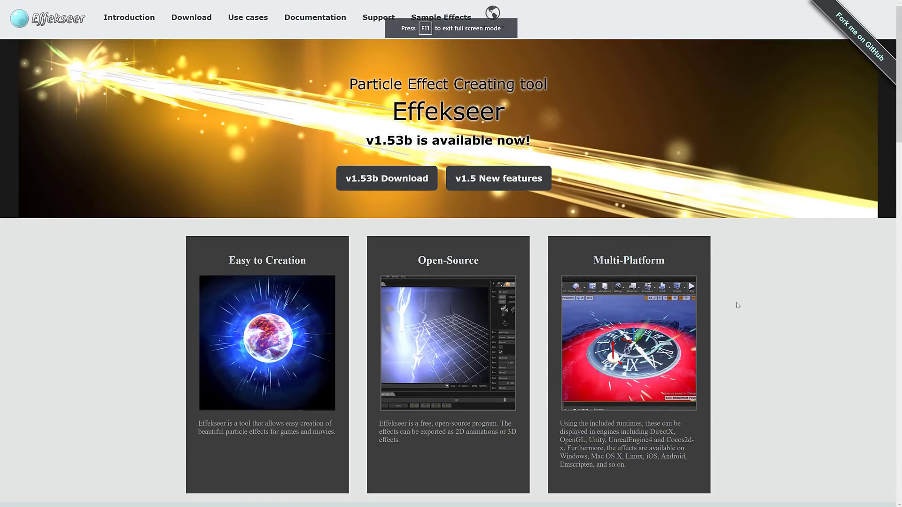
pyautogui.click(371, 181)
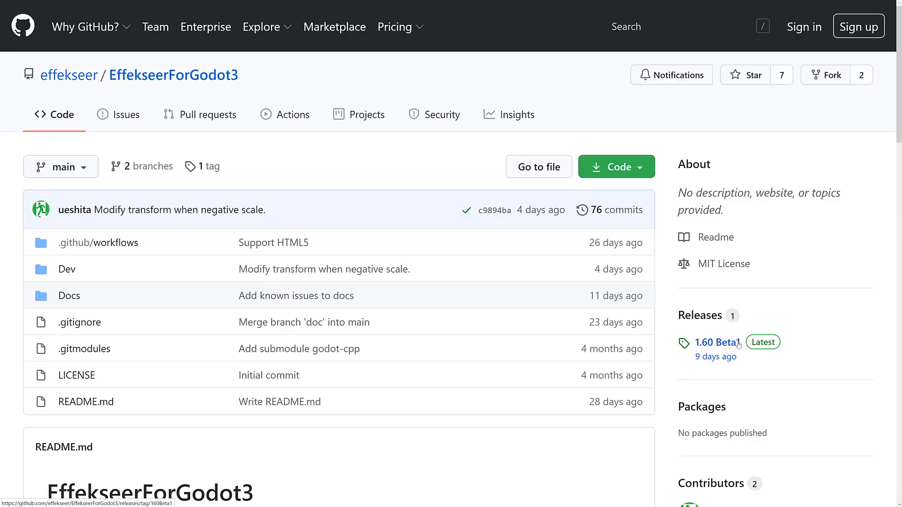
# Step: In the EffekseerForGodot3 README, highlight the Windows build command, the repo name and the Dev/Cpp/ path
pyautogui.scroll(-5, 396, 369)
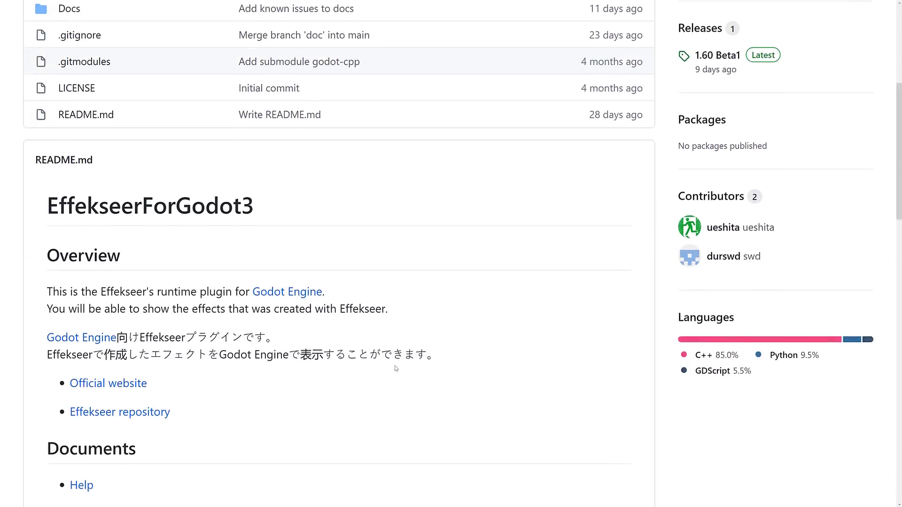
pyautogui.scroll(-7, 396, 369)
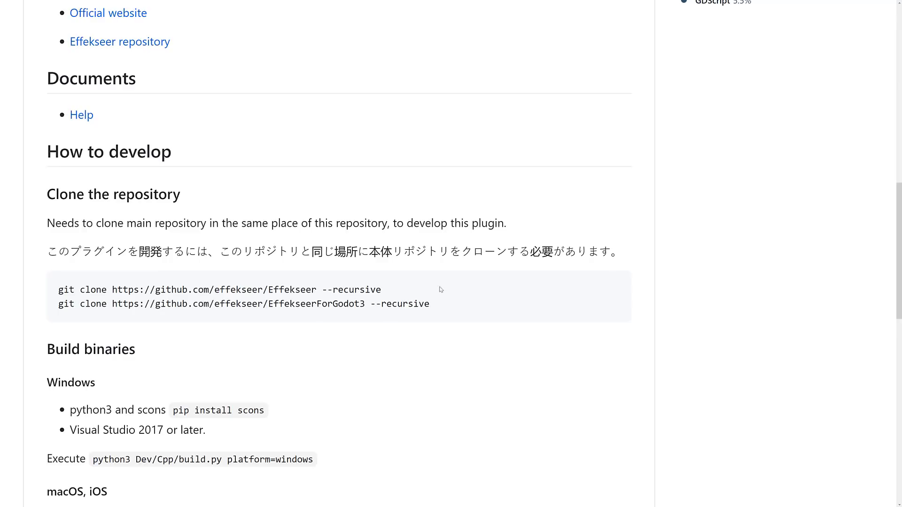
pyautogui.scroll(-3, 422, 320)
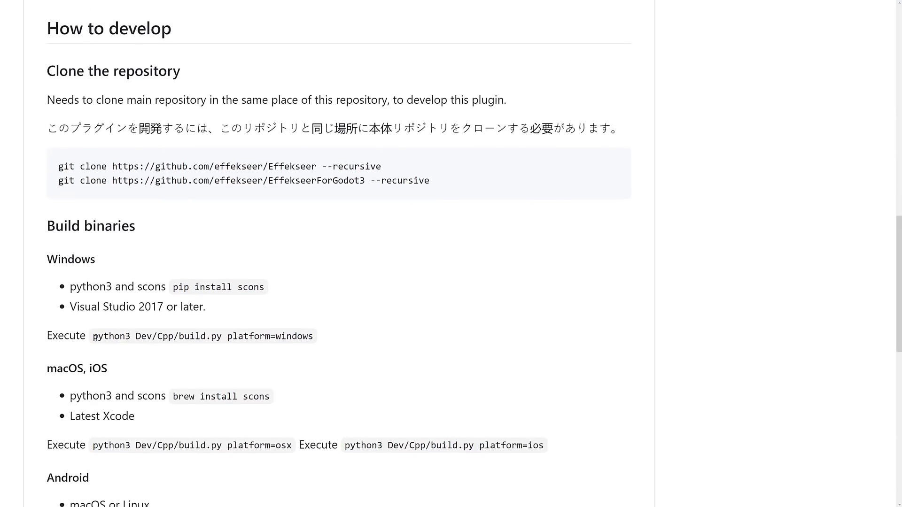
pyautogui.moveTo(94, 337); pyautogui.dragTo(330, 334)
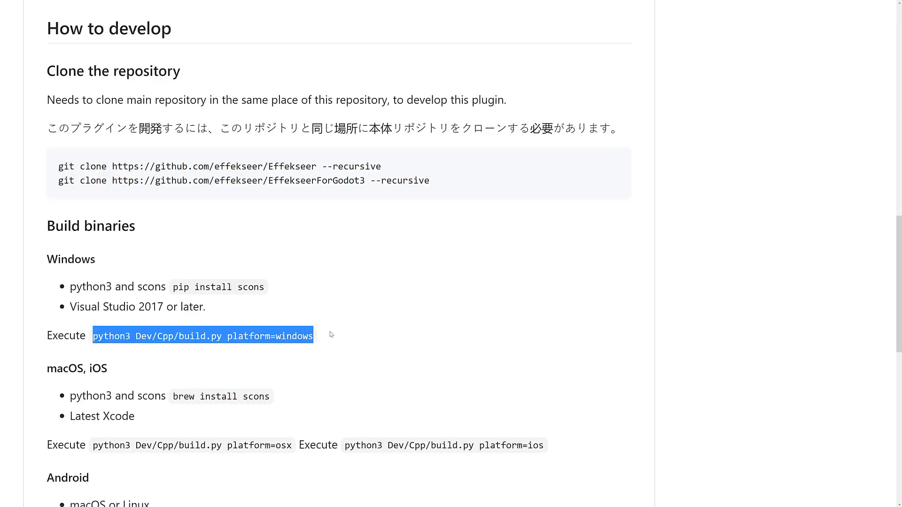
pyautogui.doubleClick(284, 182)
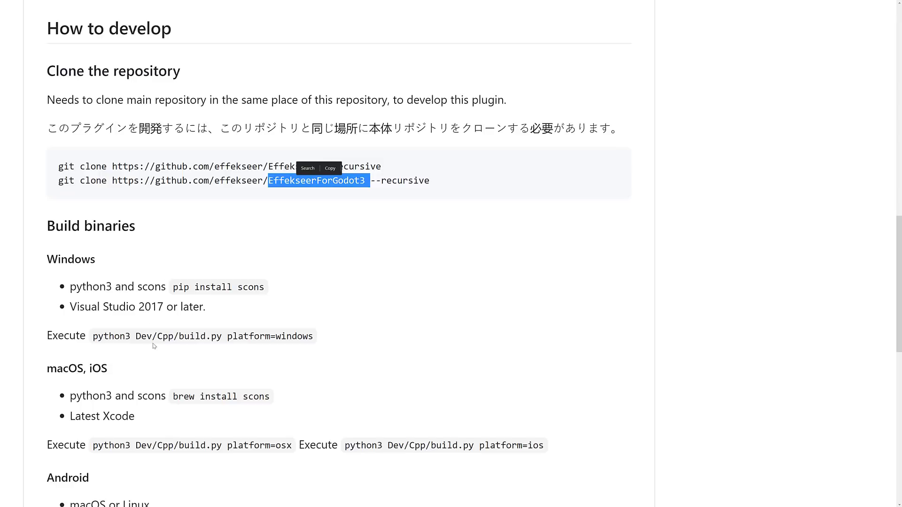
pyautogui.moveTo(136, 337); pyautogui.dragTo(184, 335)
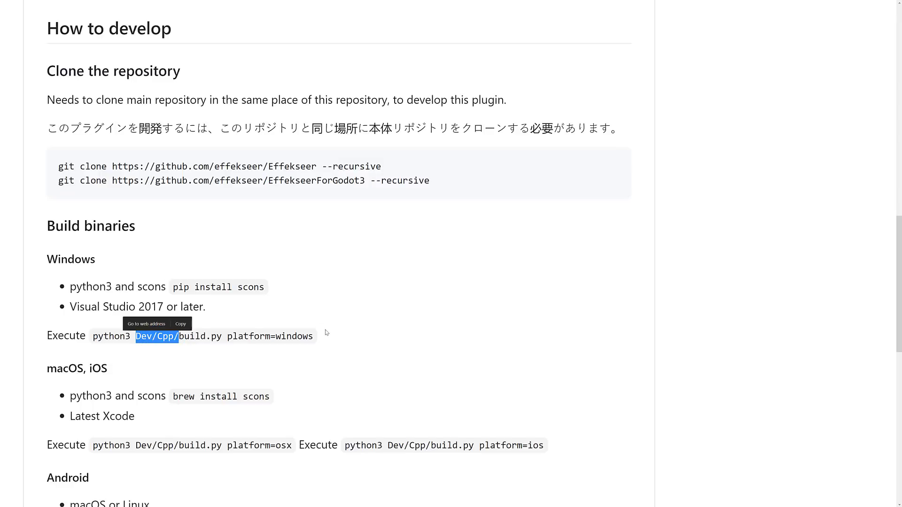
pyautogui.click(362, 343)
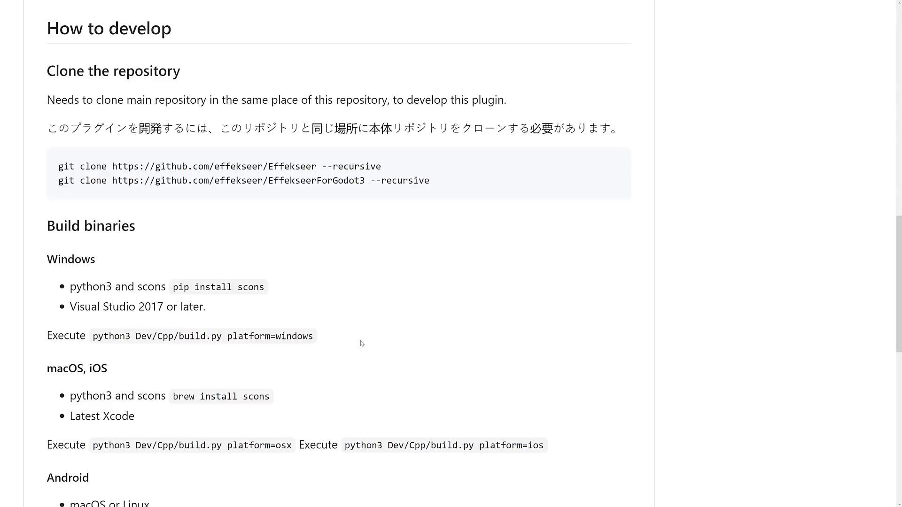
# Step: Browse into the repository's Dev > Godot folder, then return to the repository main page
pyautogui.scroll(-9, 361, 345)
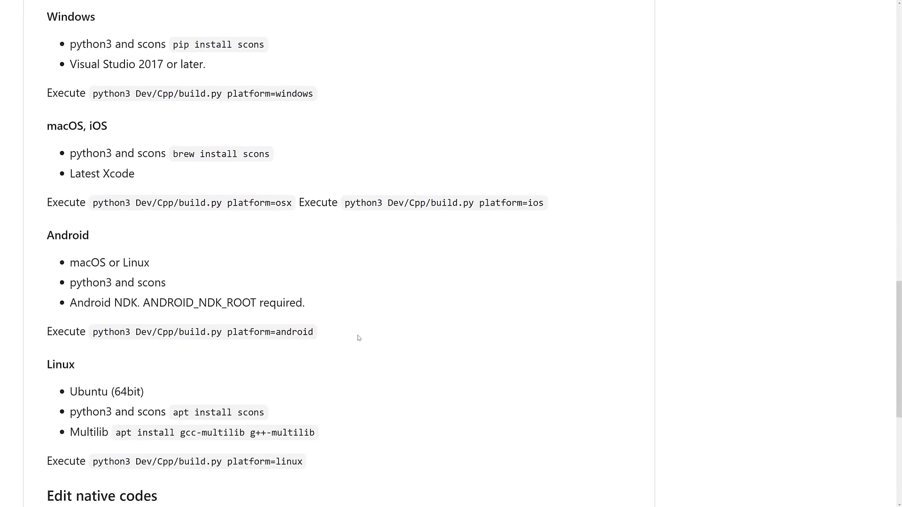
pyautogui.scroll(12, 358, 339)
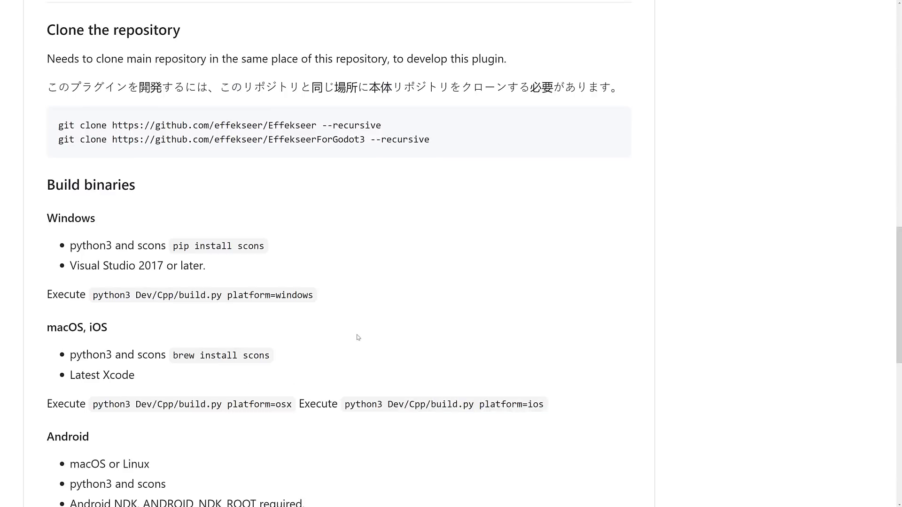
pyautogui.scroll(12, 359, 337)
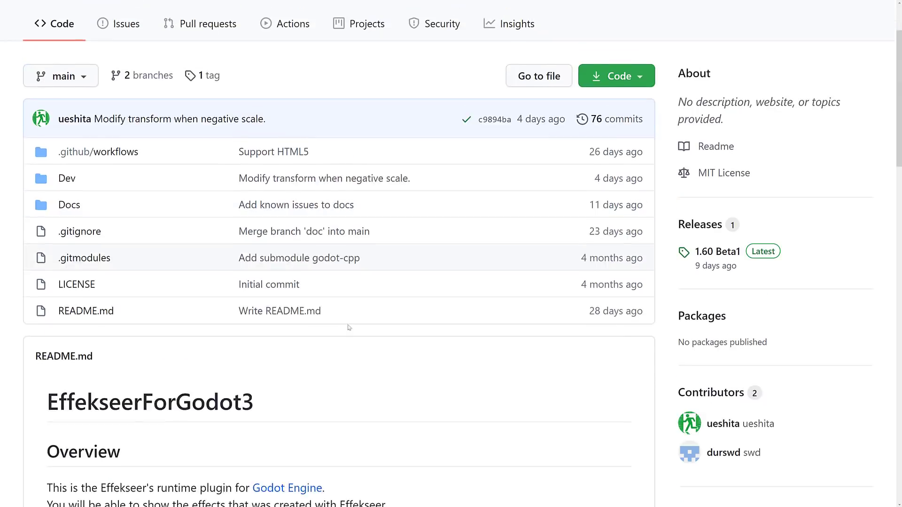
pyautogui.click(68, 187)
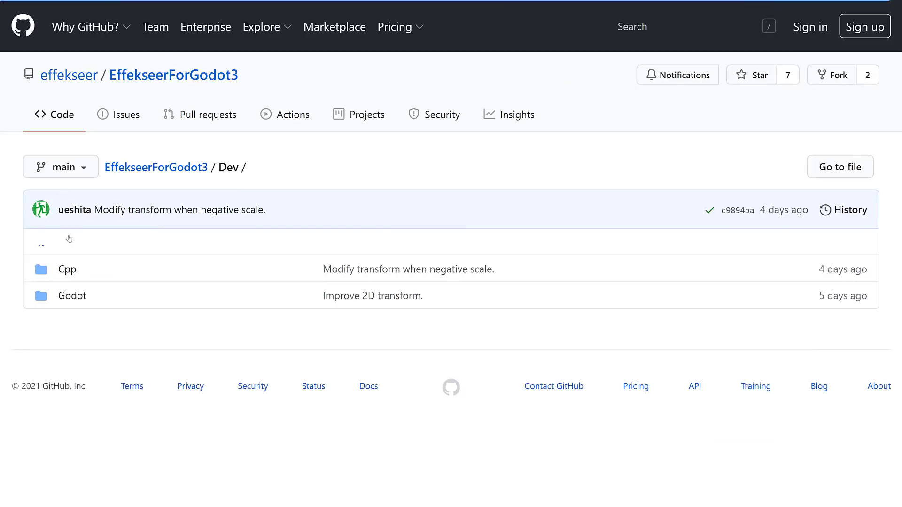
pyautogui.click(73, 297)
pyautogui.scroll(-4, 153, 316)
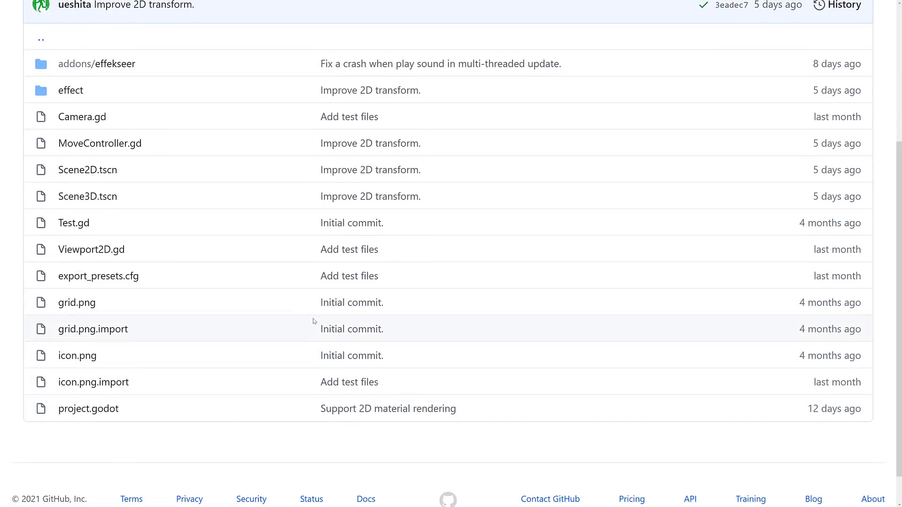
pyautogui.hotkey('alt', 'Left')
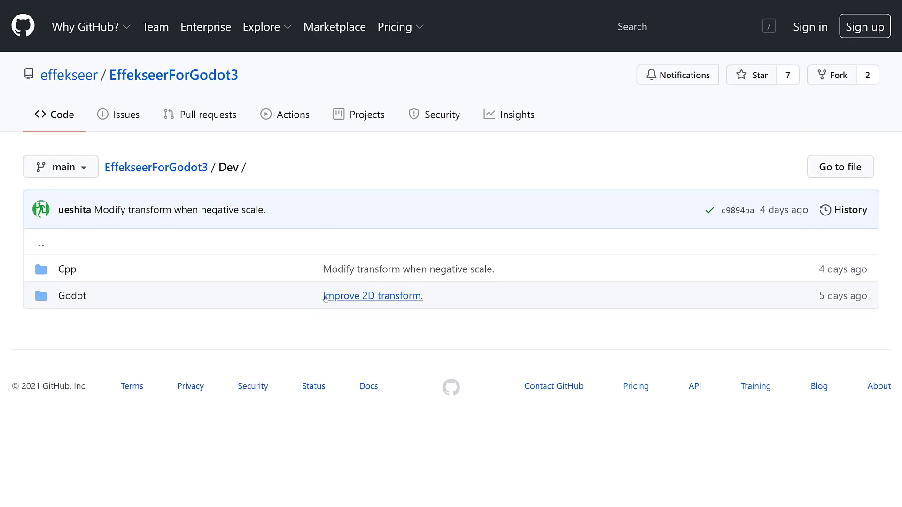
pyautogui.hotkey('alt', 'Left')
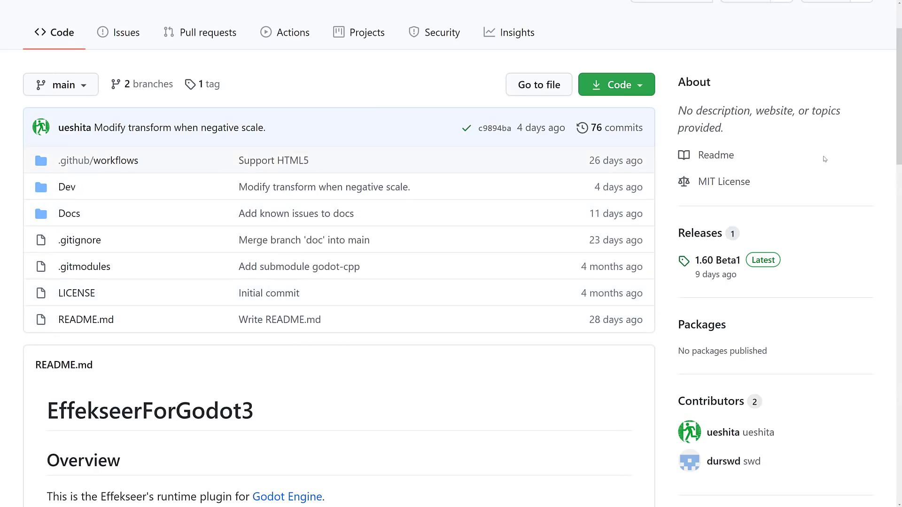
# Step: Highlight the MIT License text, then return to the Effekseer organization's repository list
pyautogui.moveTo(752, 181); pyautogui.dragTo(697, 181)
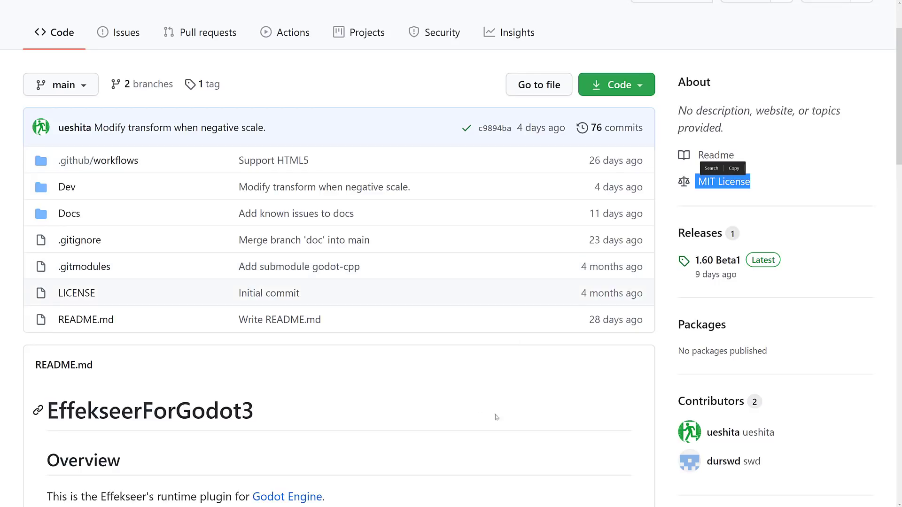
pyautogui.click(474, 370)
pyautogui.scroll(-3, 462, 384)
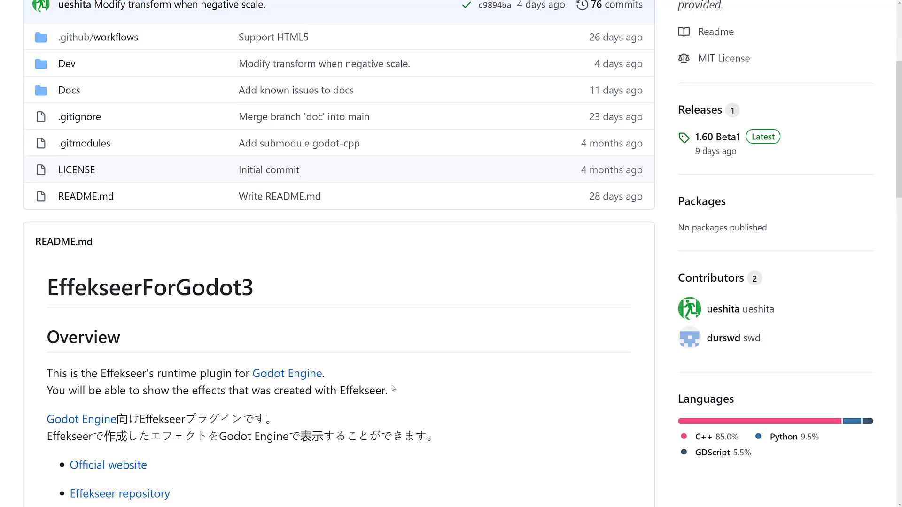
pyautogui.hotkey('alt', 'Left')
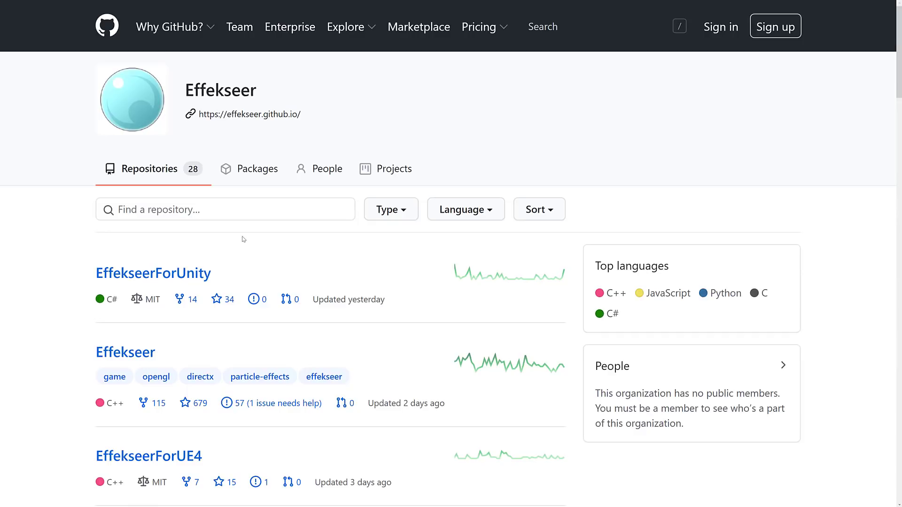
# Step: View the Effekseer repository's license file, then return to the organization page
pyautogui.click(131, 350)
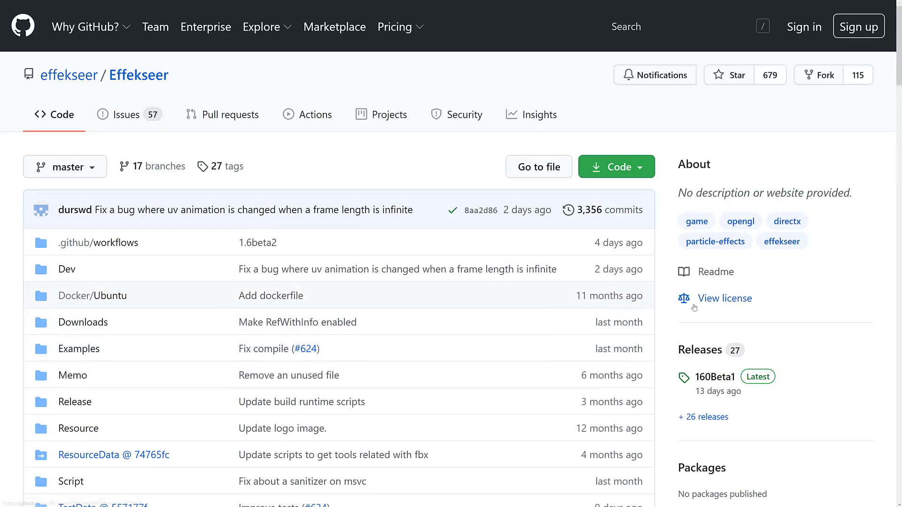
pyautogui.click(692, 305)
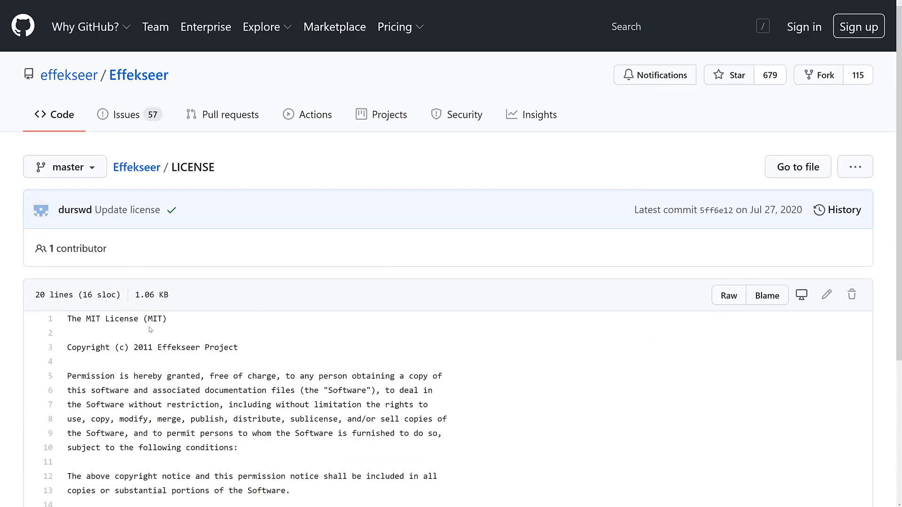
pyautogui.hotkey('alt', 'Left')
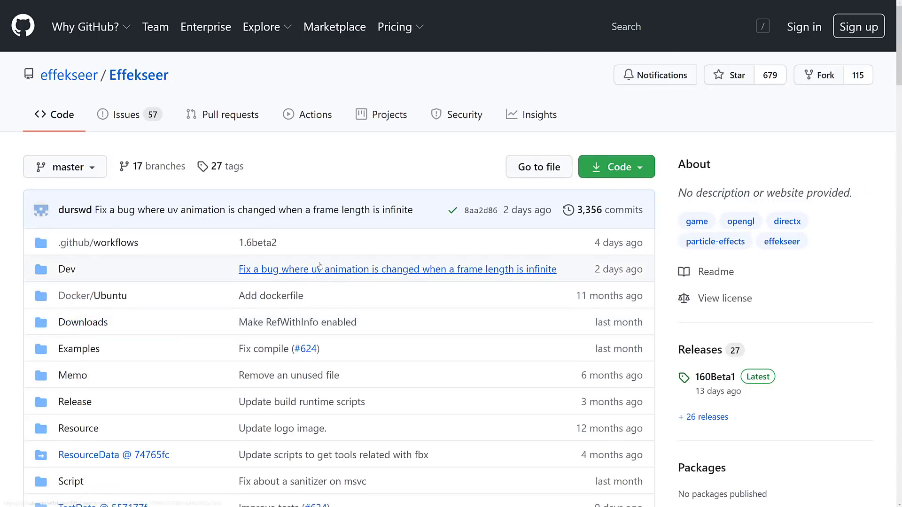
pyautogui.scroll(-10, 417, 243)
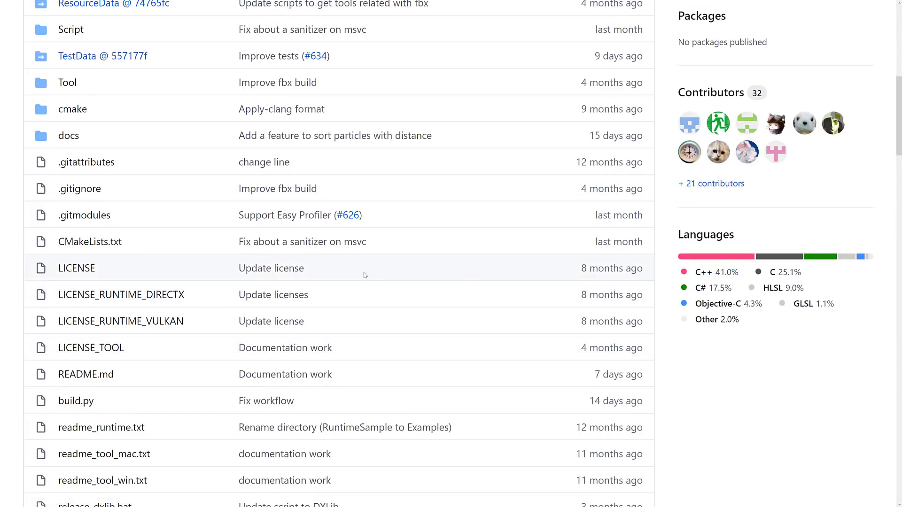
pyautogui.hotkey('alt', 'Left')
# Step: Scroll through the Effekseer organization's repository list down to TestData, pixi-effekseer and ResourceData
pyautogui.scroll(-3, 366, 281)
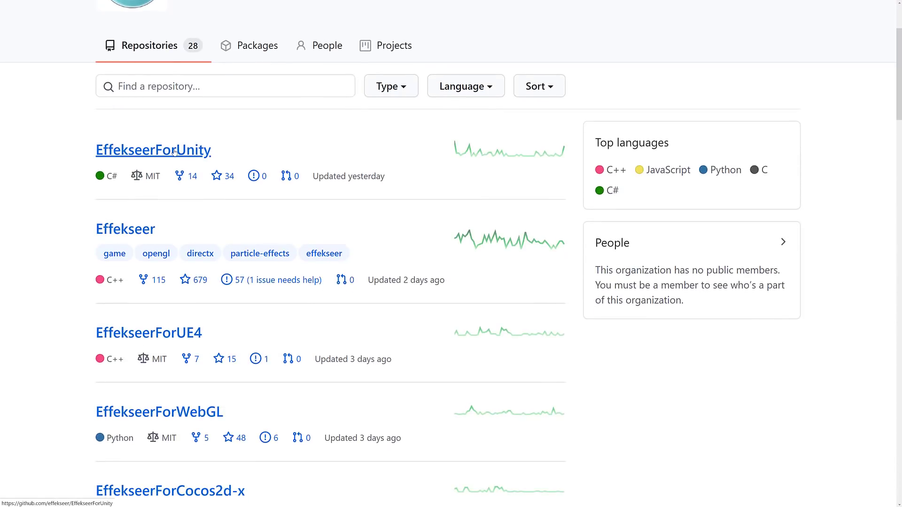
pyautogui.scroll(-3, 189, 319)
pyautogui.scroll(-3, 190, 318)
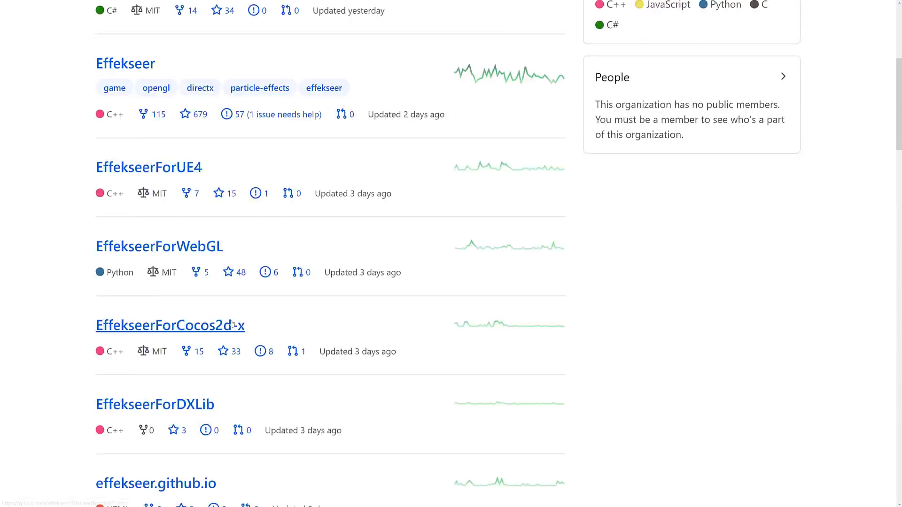
pyautogui.scroll(-6, 191, 347)
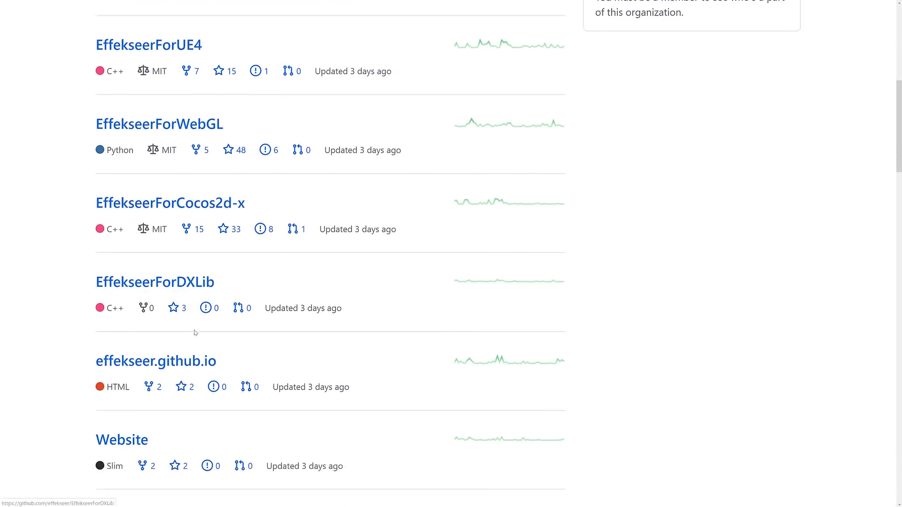
pyautogui.scroll(-2, 165, 346)
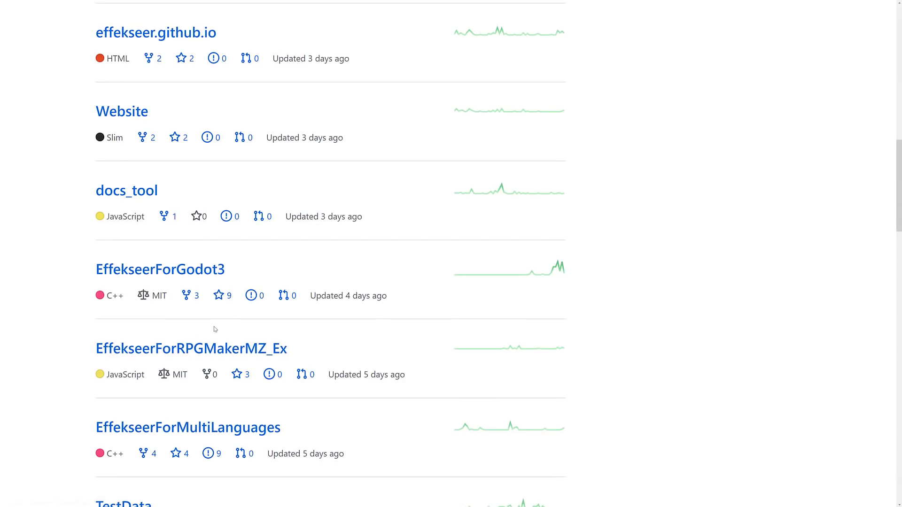
pyautogui.scroll(-5, 318, 343)
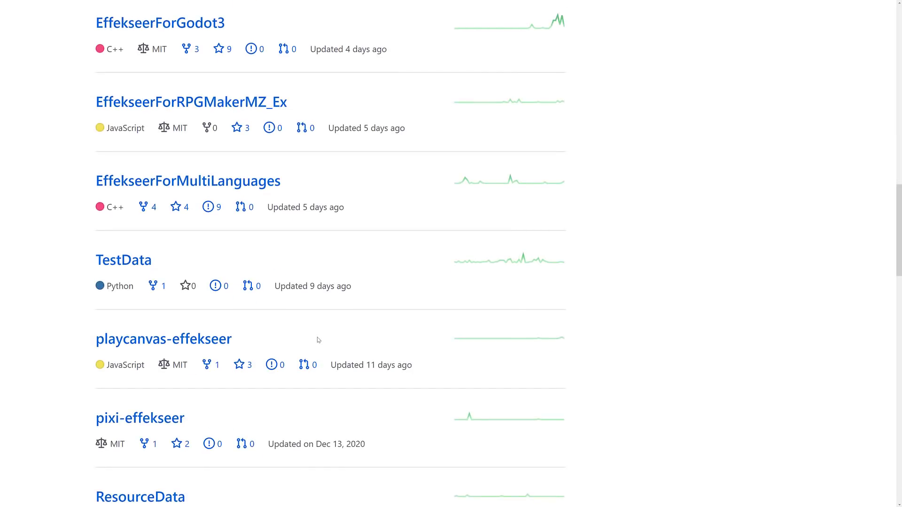
pyautogui.scroll(18, 318, 340)
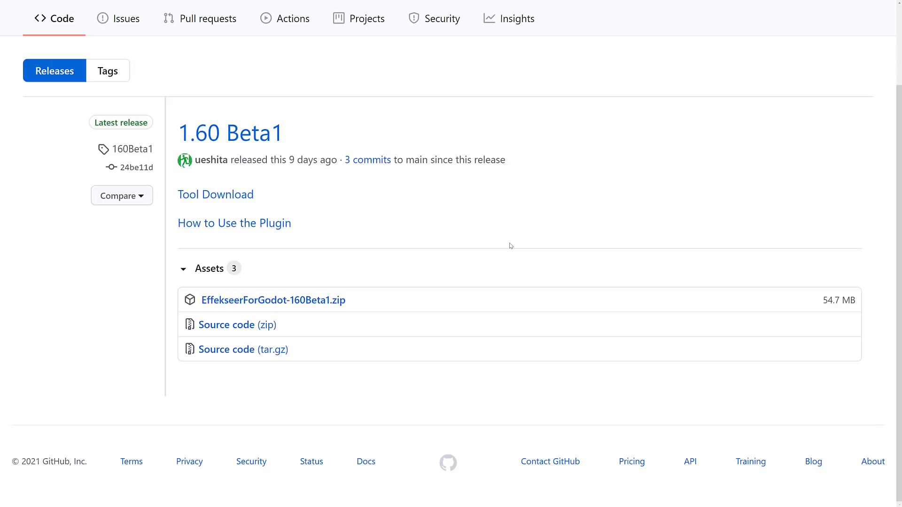
# Step: In the Effekseer release tweet, play the 'Effekseer for Godot 1.60 Demo' video full screen
pyautogui.hotkey('ctrl', 'Tab')
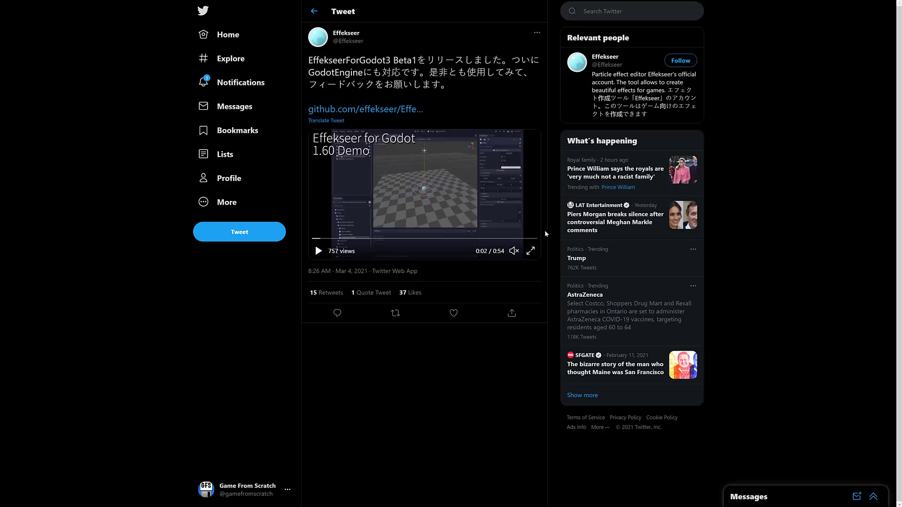
pyautogui.click(533, 251)
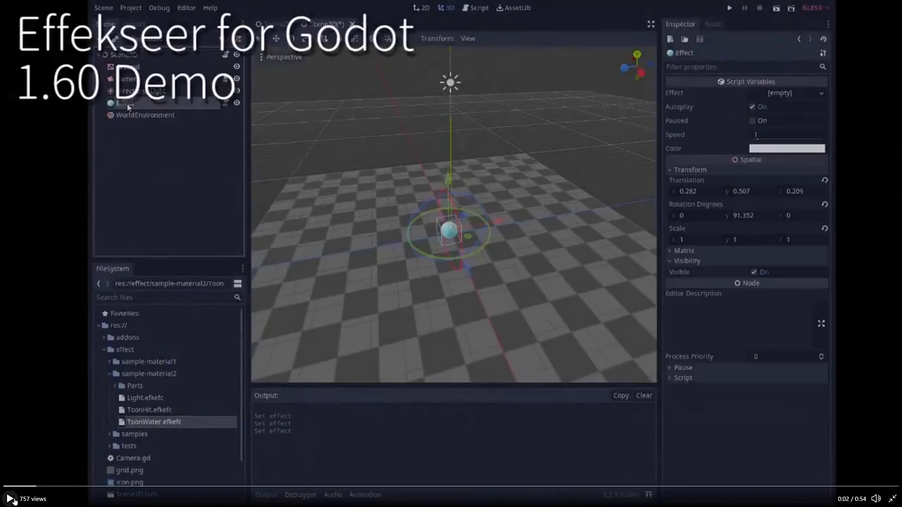
pyautogui.click(10, 499)
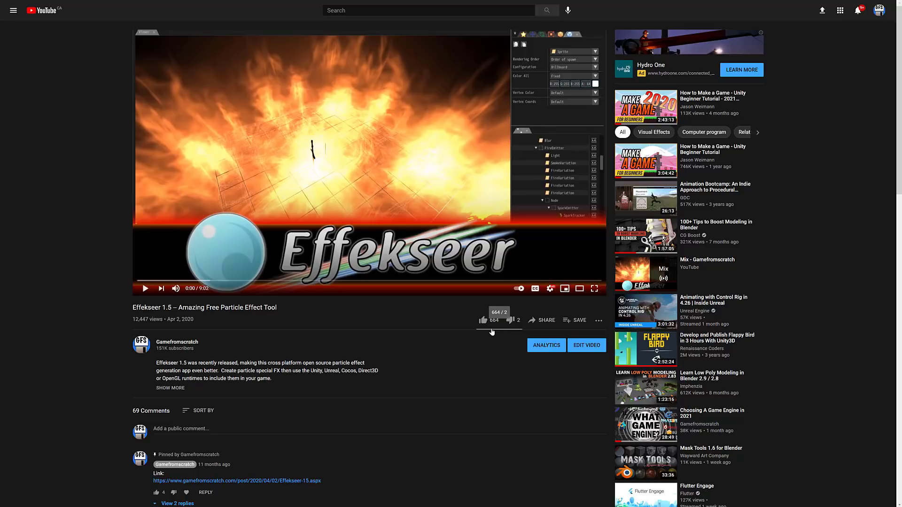
# Step: Switch from the YouTube video to the Effekseer homepage tab announcing v1.53b
pyautogui.hotkey('ctrl', 'Tab')
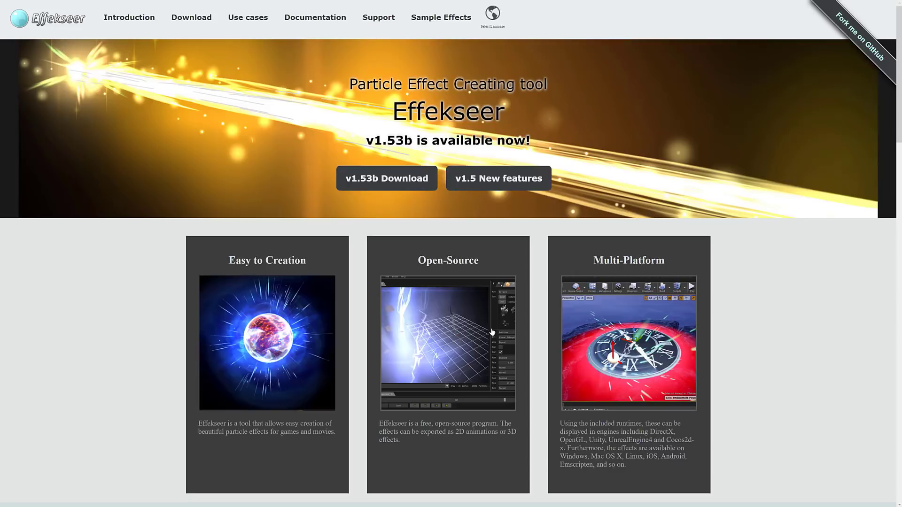